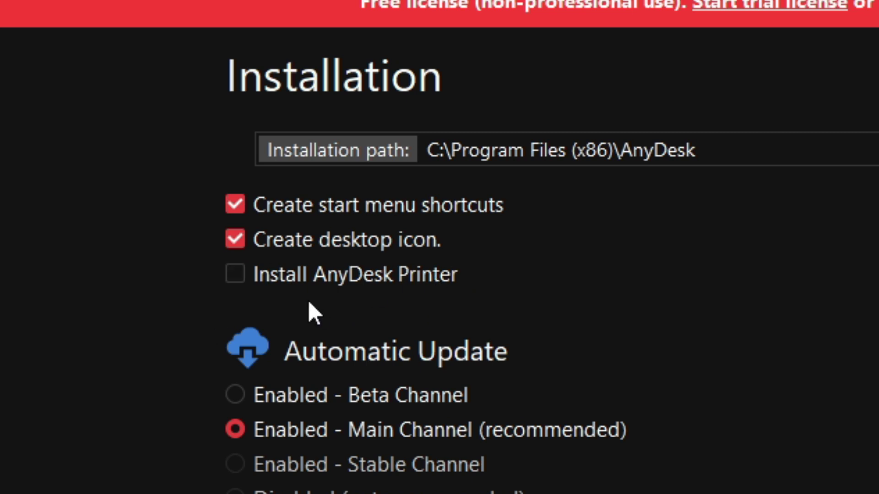
# Leave the AnyDesk Printer option unticked and accept the terms to install AnyDesk v8
pyautogui.click(423, 277)
pyautogui.click(423, 276)
pyautogui.click(498, 326)
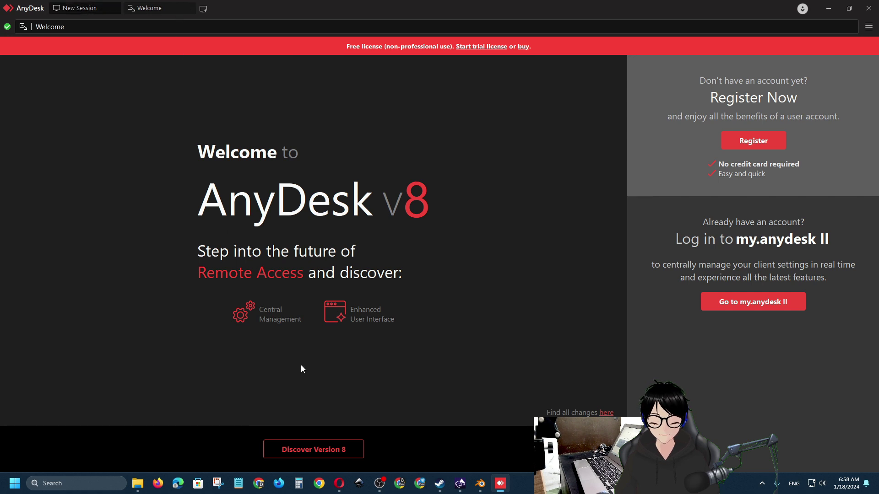
# Switch to the New Session page showing this computer's address and News tiles
pyautogui.click(80, 8)
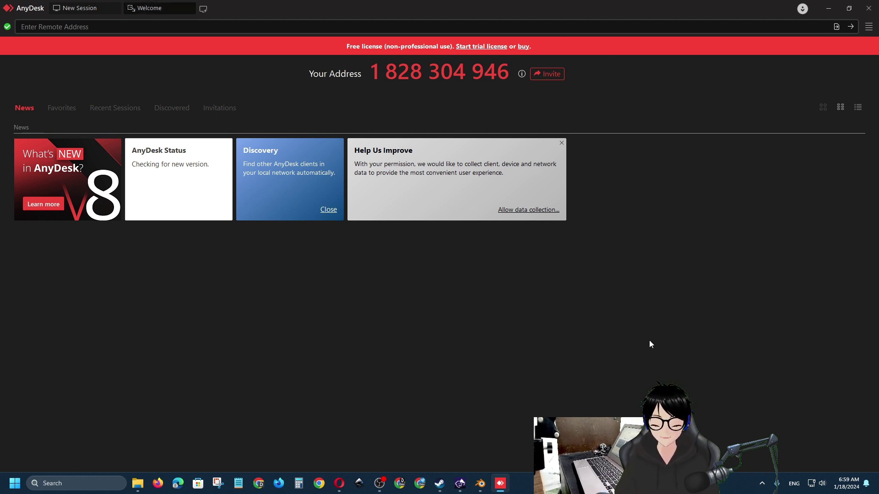
# Look through the Start menu's All apps list, then close the menu
pyautogui.click(5, 486)
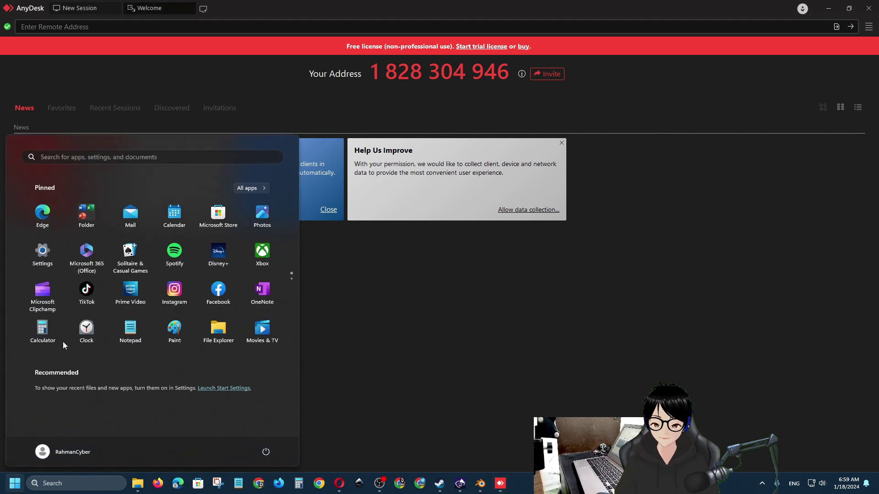
pyautogui.click(252, 189)
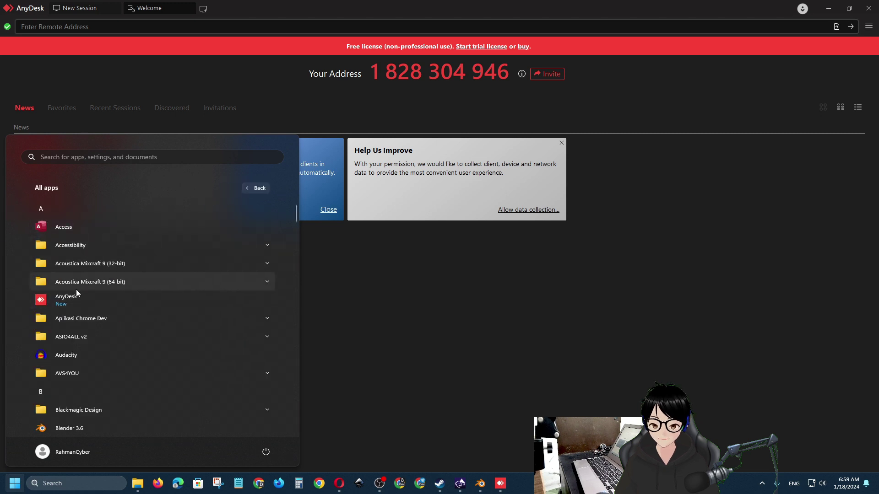
pyautogui.click(135, 303)
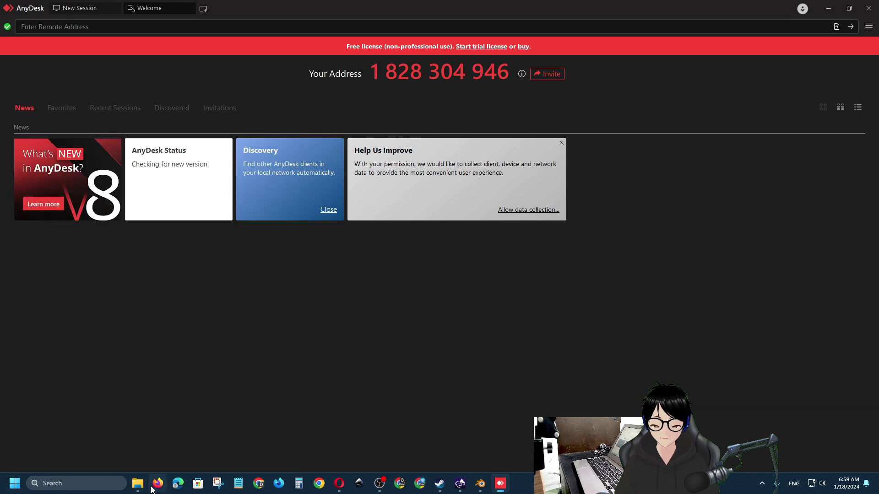
# Open C:\Program Files (x86)\AnyDesk in File Explorer to check its files, then minimize Explorer
pyautogui.click(138, 488)
pyautogui.moveTo(344, 141); pyautogui.dragTo(427, 173)
pyautogui.doubleClick(380, 331)
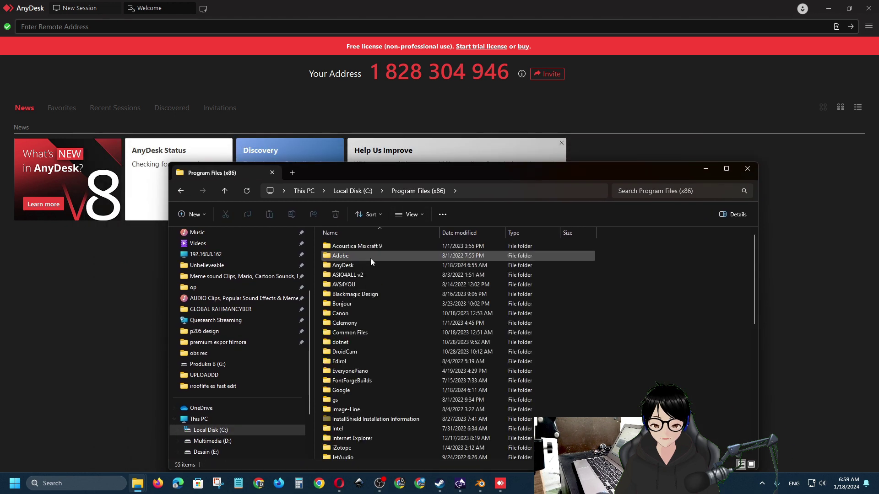
pyautogui.click(356, 266)
pyautogui.doubleClick(355, 265)
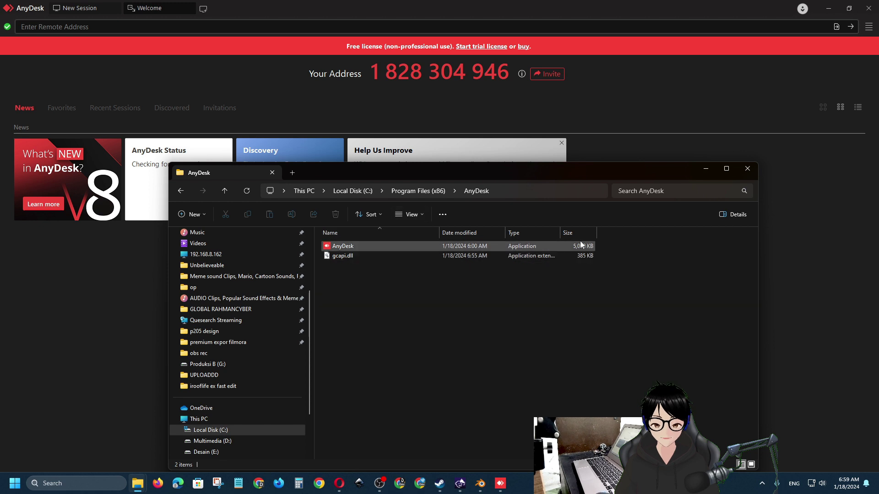
pyautogui.click(705, 169)
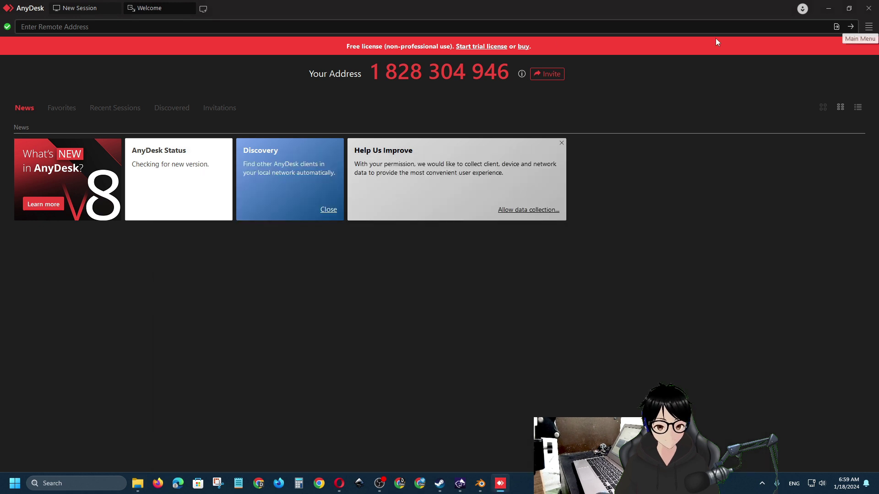
# Open AnyDesk Settings and step through the Connection, Wake-On-LAN, Access and Permissions pages
pyautogui.click(869, 27)
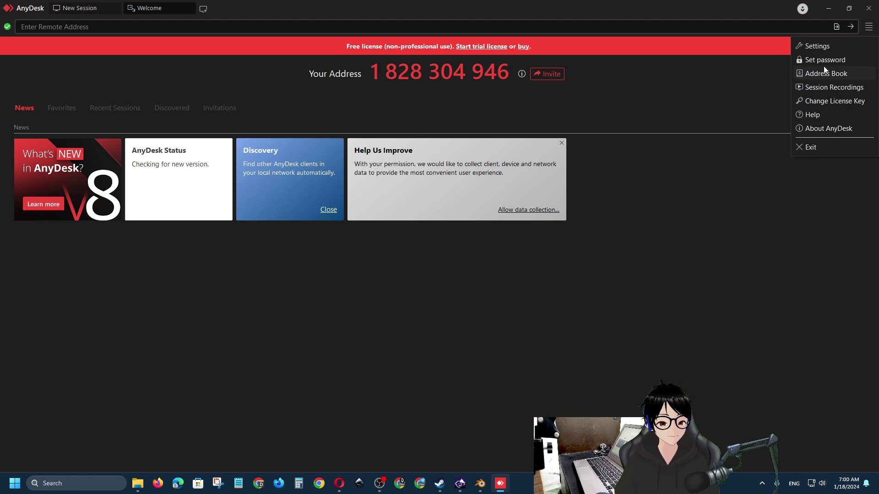
pyautogui.click(831, 47)
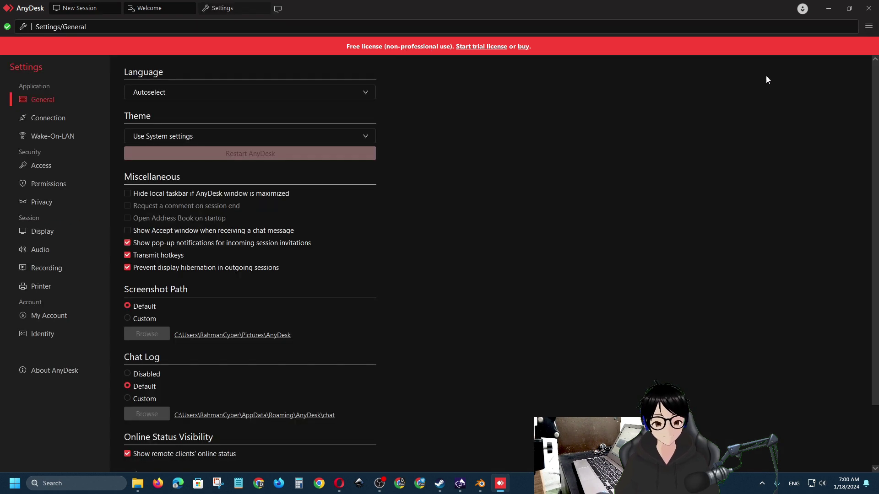
pyautogui.scroll(-2, 708, 84)
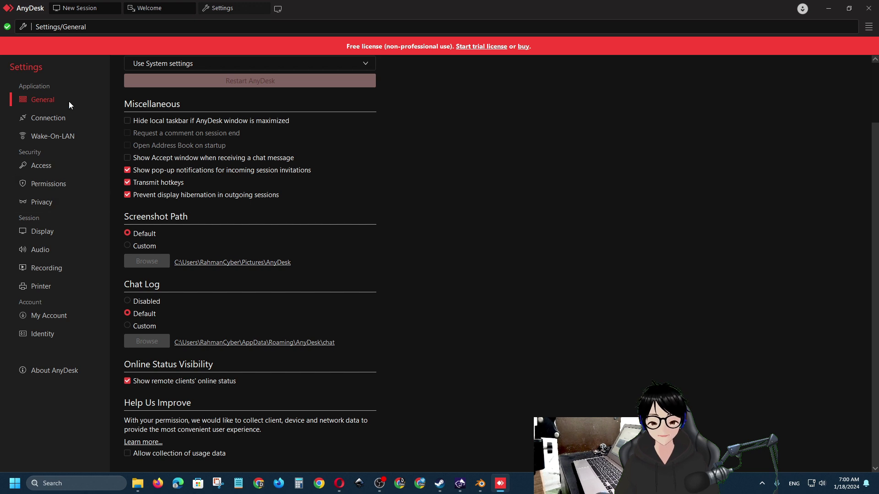
pyautogui.click(68, 122)
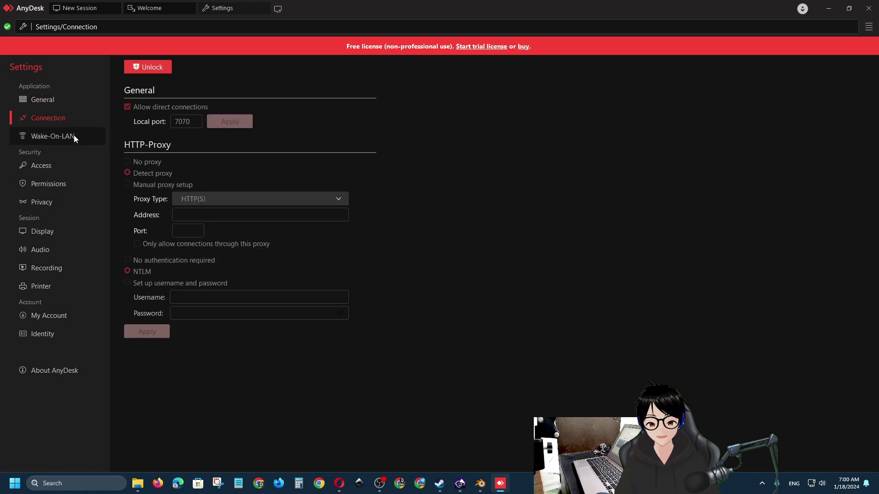
pyautogui.click(73, 136)
pyautogui.click(55, 163)
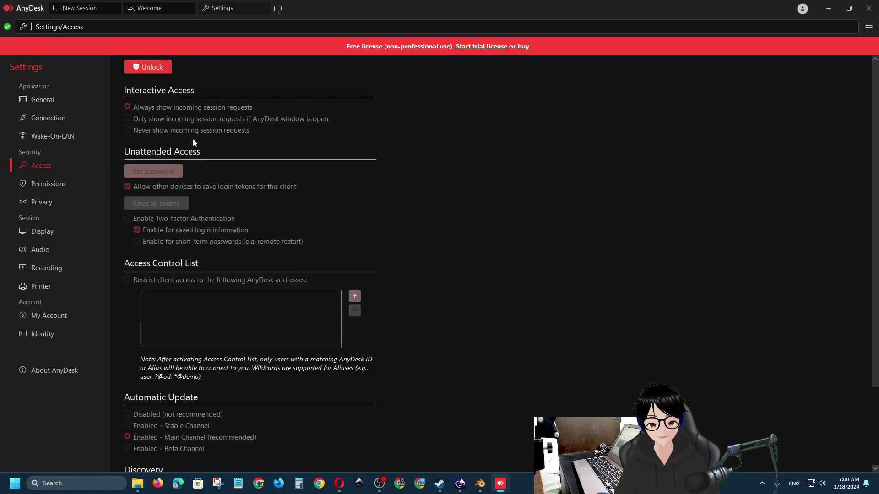
pyautogui.click(69, 185)
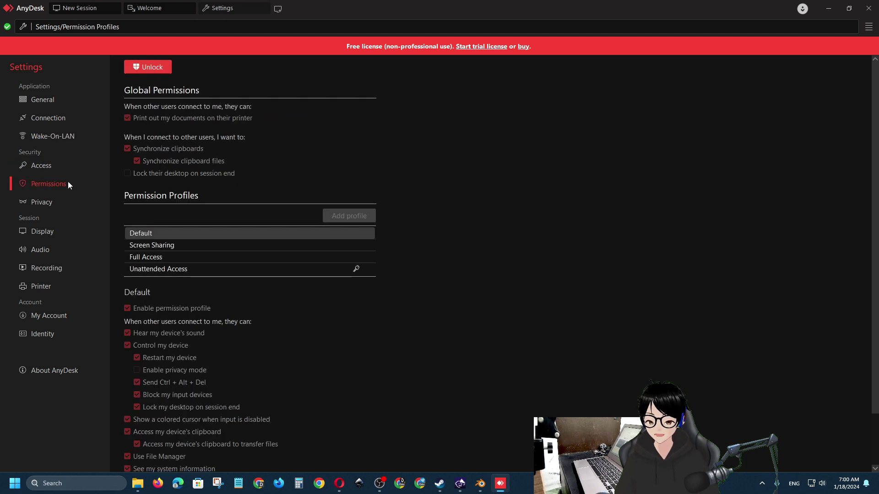
# Unlock Global Settings, check Unattended Access's password without removing it, then select Full Access
pyautogui.click(152, 67)
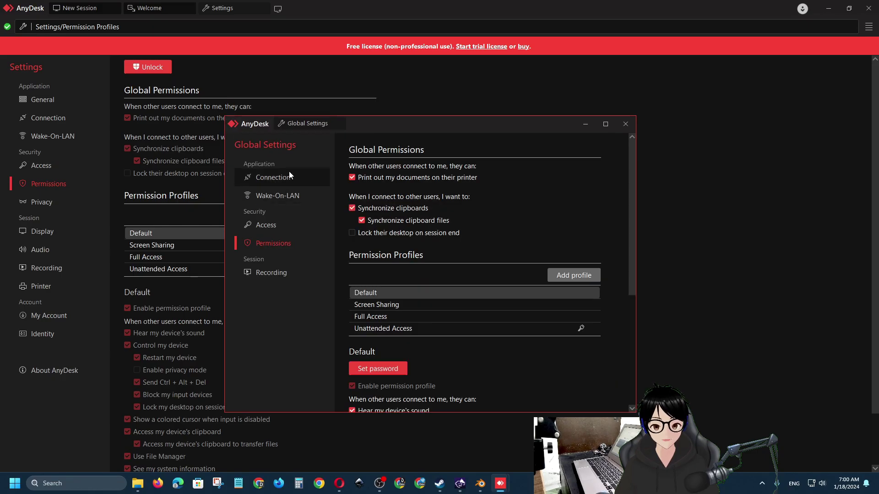
pyautogui.moveTo(376, 125); pyautogui.dragTo(346, 112)
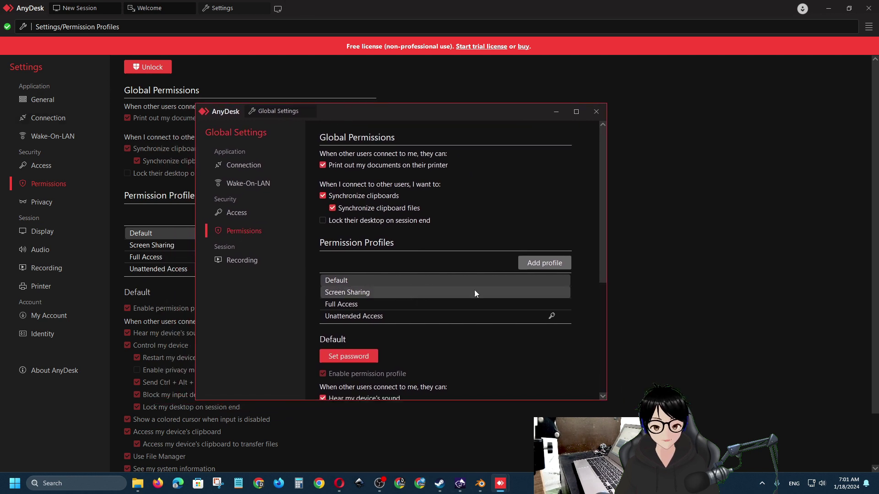
pyautogui.click(483, 322)
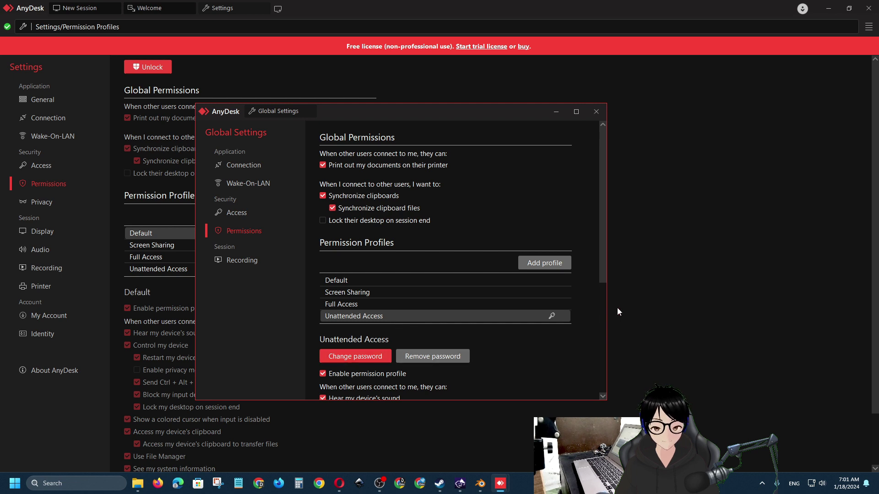
pyautogui.click(435, 360)
pyautogui.click(558, 299)
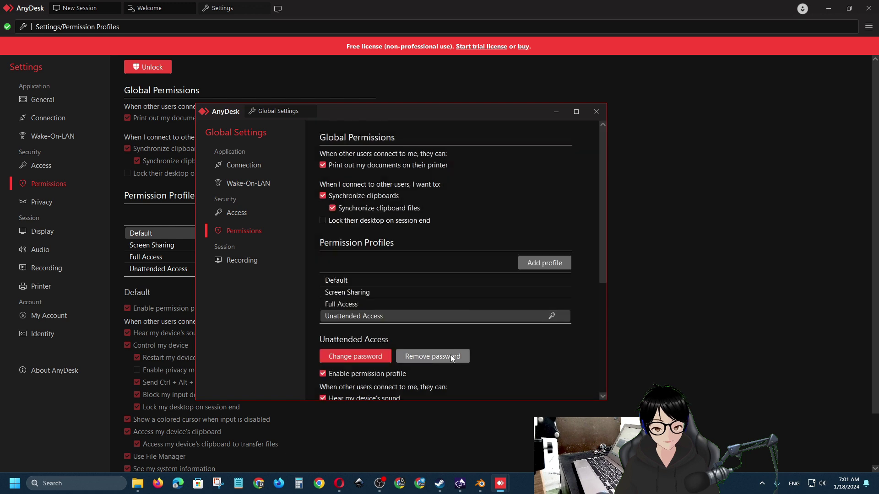
pyautogui.click(450, 305)
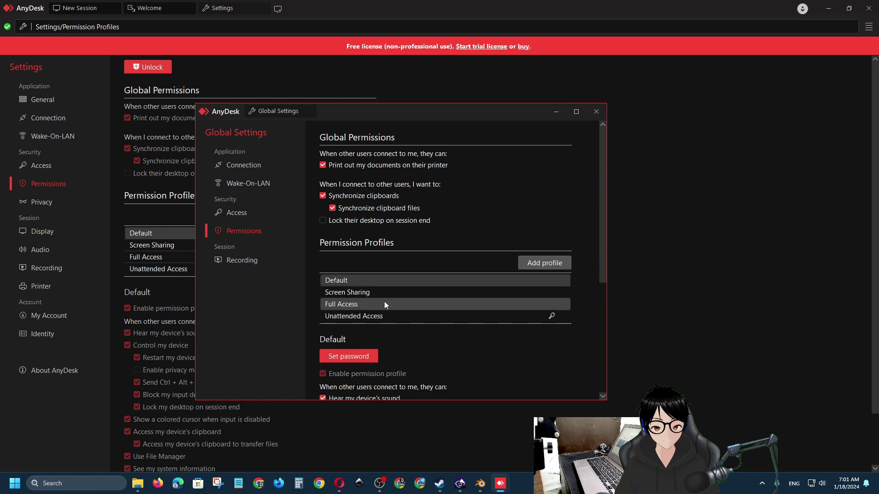
# Give the Full Access profile a password, confirm it in the second field, and apply
pyautogui.scroll(-2, 407, 343)
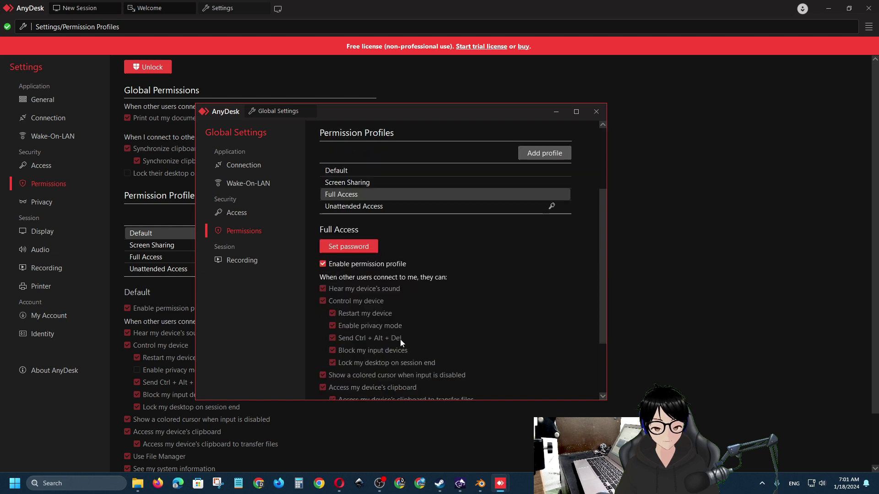
pyautogui.click(351, 247)
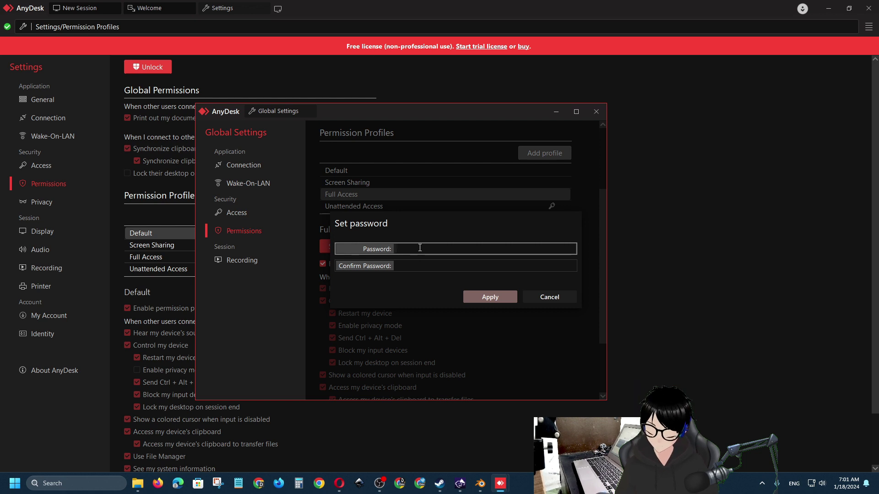
pyautogui.write('*********')
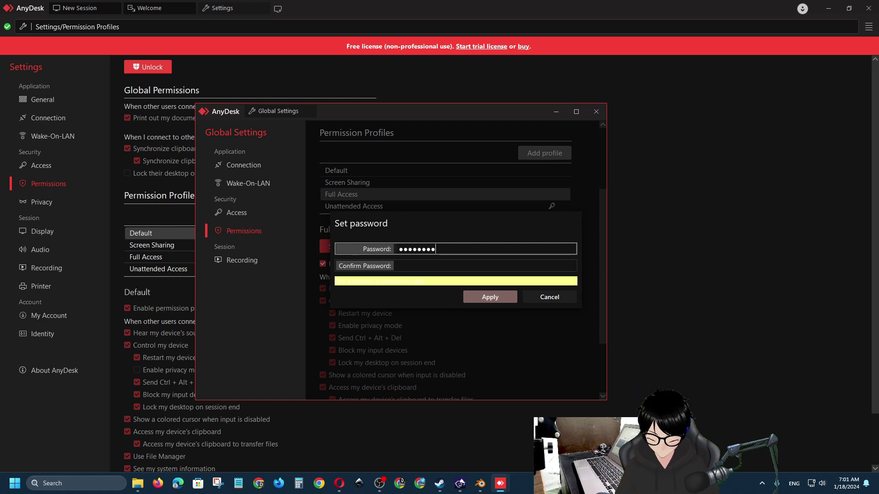
pyautogui.press('Tab')
pyautogui.hotkey('ctrl', 'v')
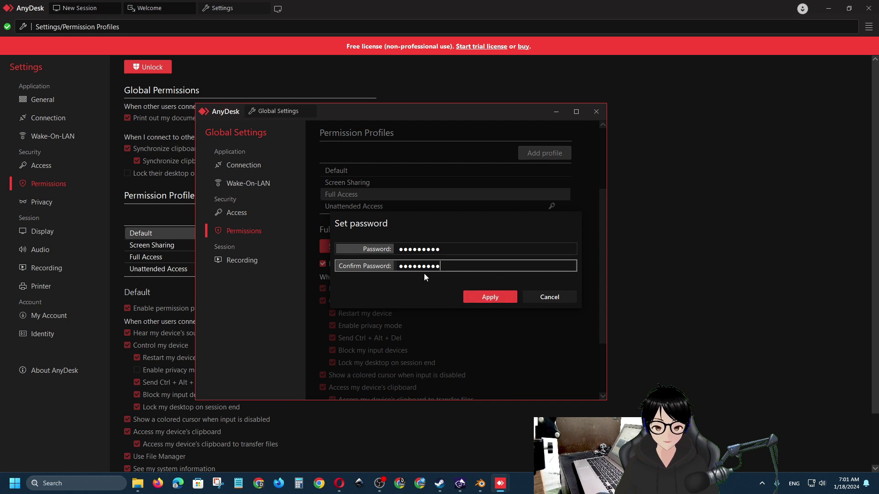
pyautogui.click(490, 297)
pyautogui.scroll(3, 489, 279)
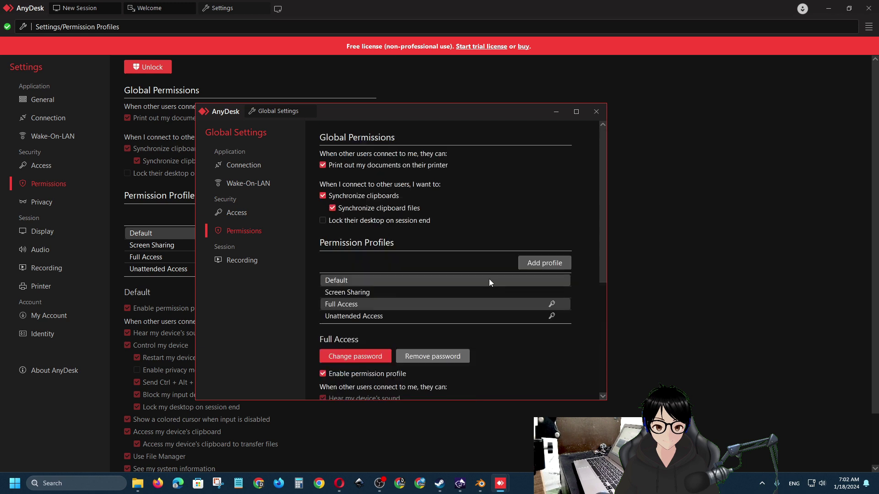
# Set the inactivity timeout to 5, then untick automatically closing incoming sessions and view Wake-On-LAN
pyautogui.click(389, 316)
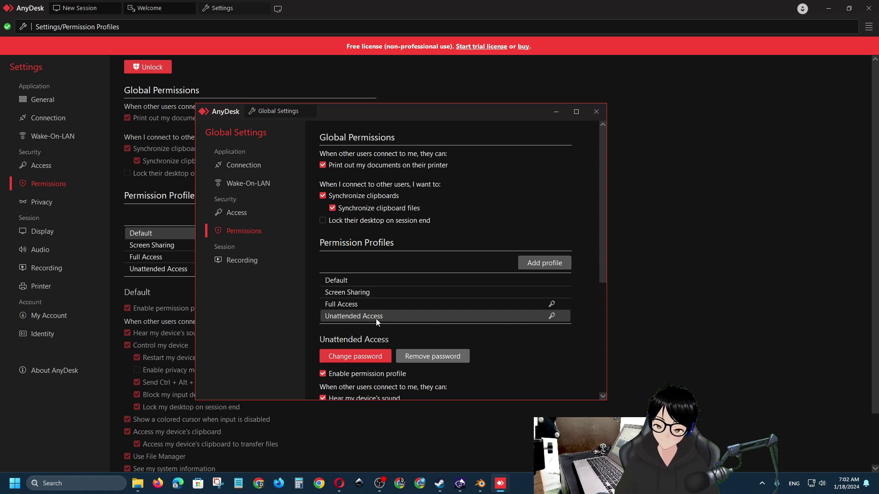
pyautogui.scroll(2, 375, 318)
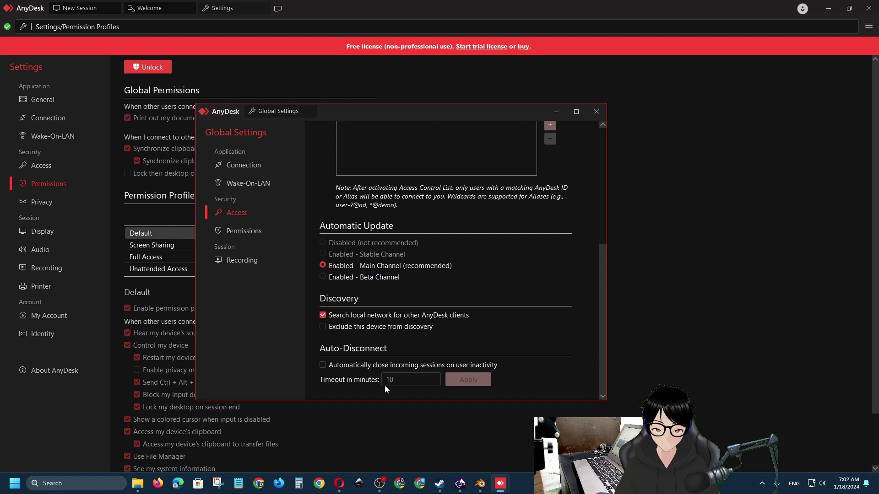
pyautogui.click(323, 369)
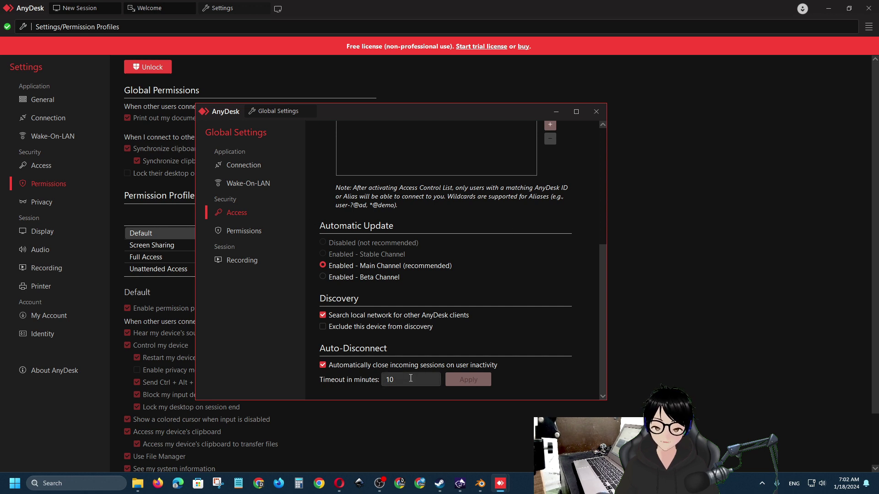
pyautogui.moveTo(402, 379); pyautogui.dragTo(363, 381)
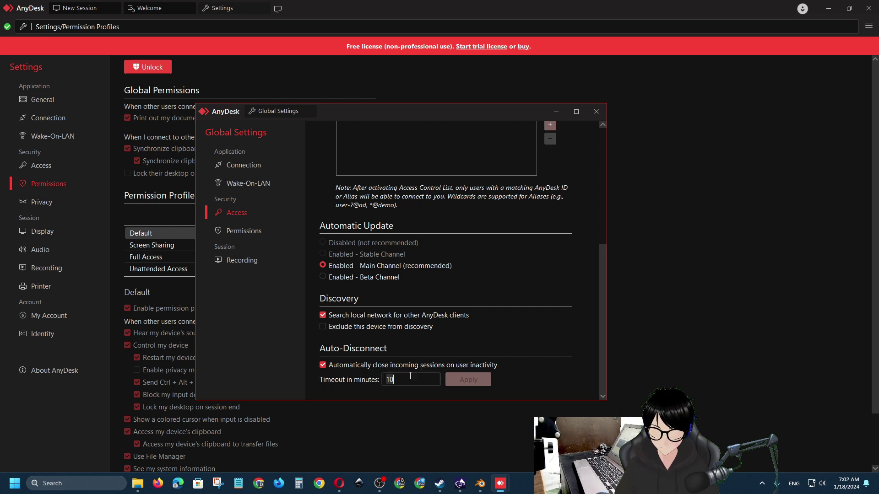
pyautogui.write('5')
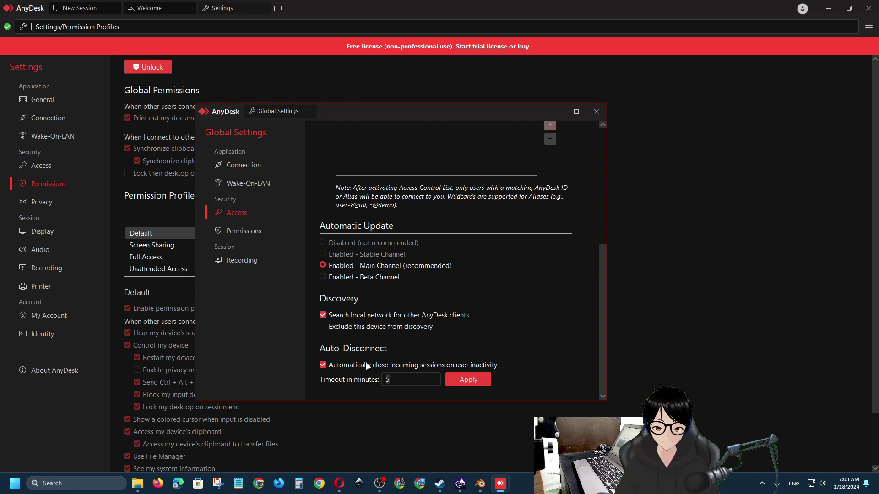
pyautogui.click(322, 365)
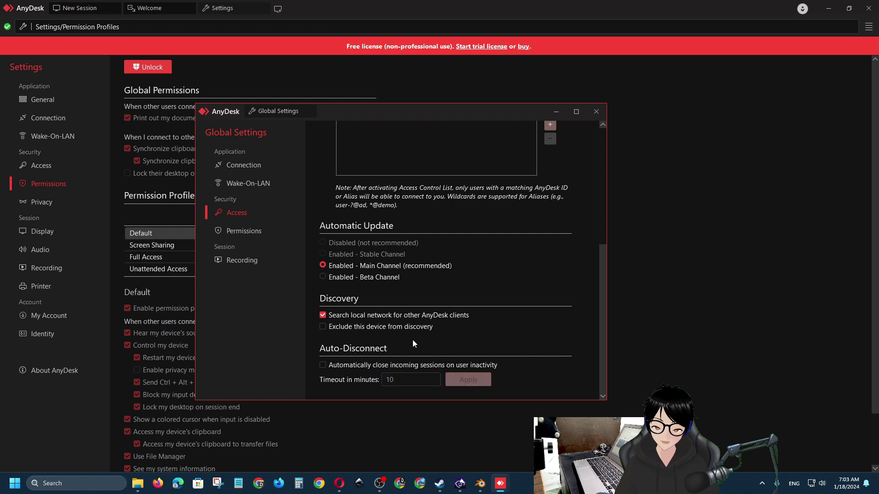
pyautogui.scroll(10, 413, 340)
pyautogui.click(269, 184)
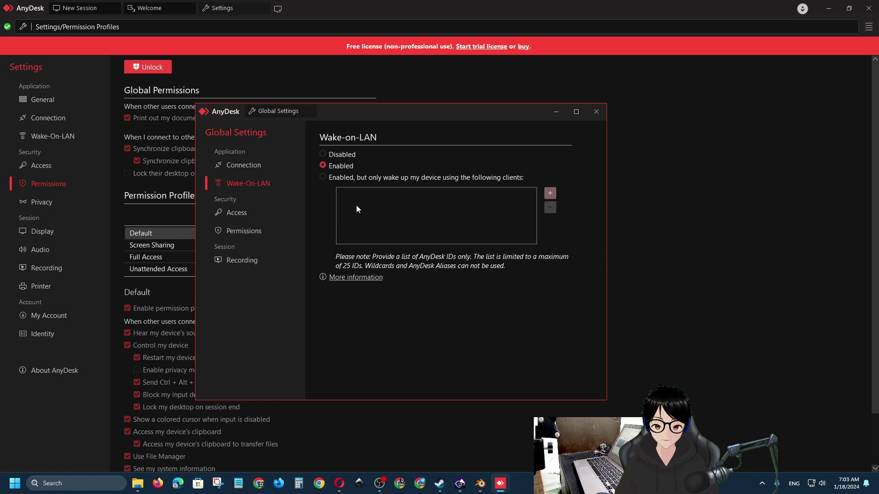
# Switch the HTTP proxy to No proxy, accept ending running sessions, and close Global Settings
pyautogui.click(244, 232)
pyautogui.click(242, 259)
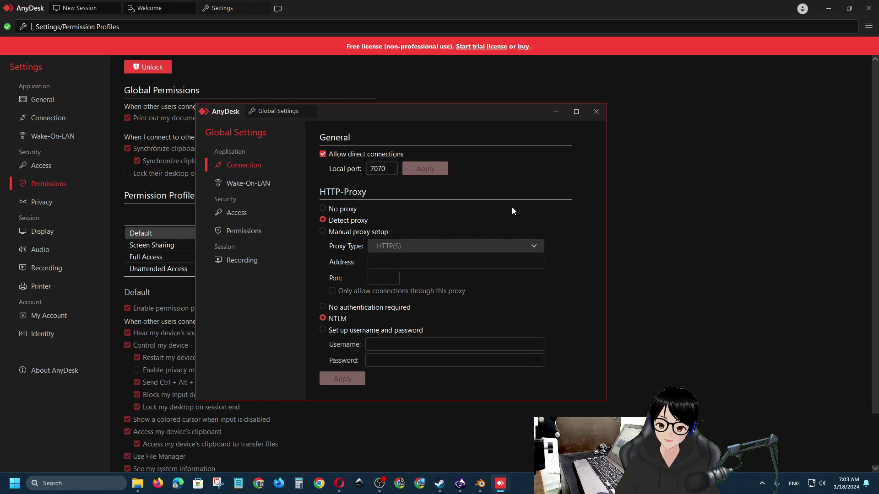
pyautogui.click(343, 378)
pyautogui.click(483, 276)
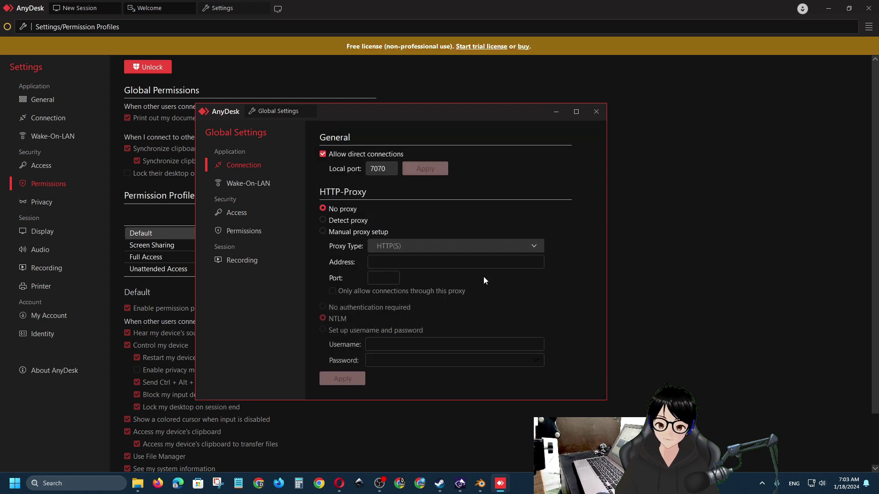
pyautogui.click(595, 113)
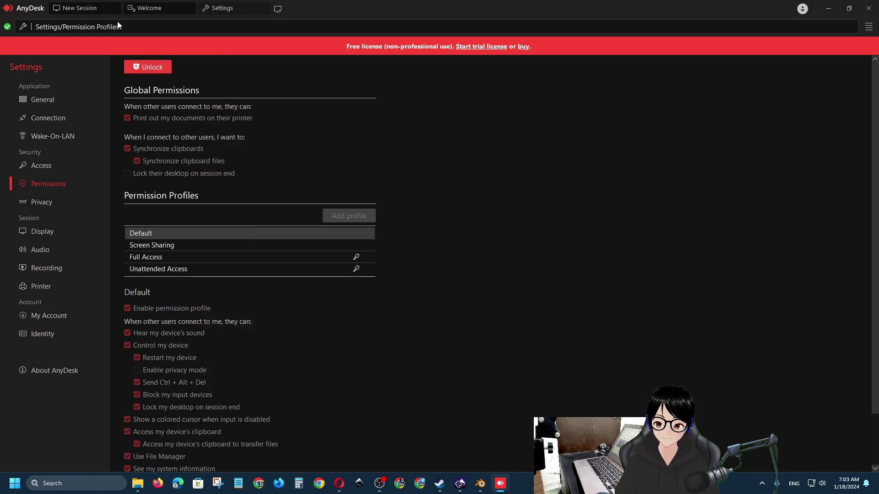
# From the Chromebook, connect to the Windows PC's address and authorize with its password
pyautogui.click(88, 6)
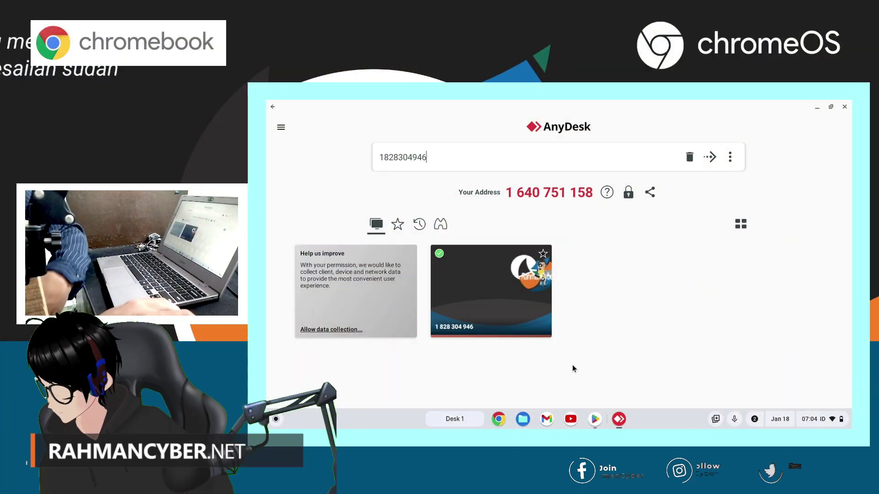
pyautogui.doubleClick(441, 159)
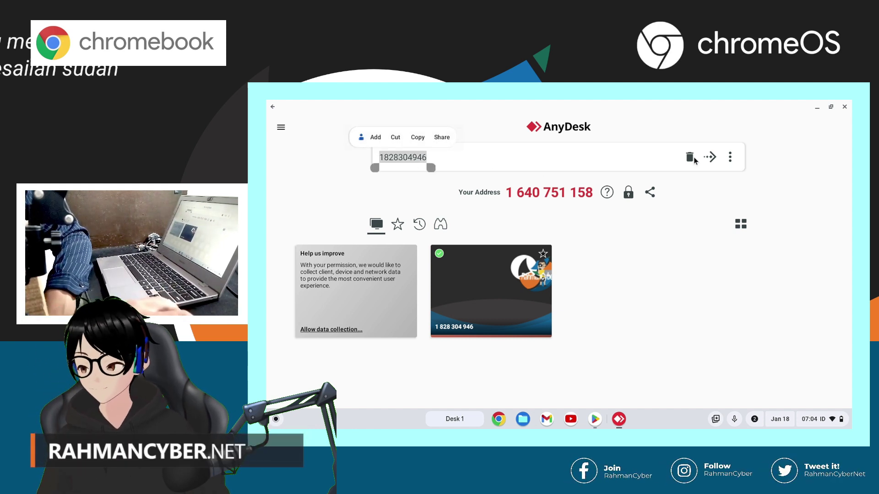
pyautogui.click(710, 157)
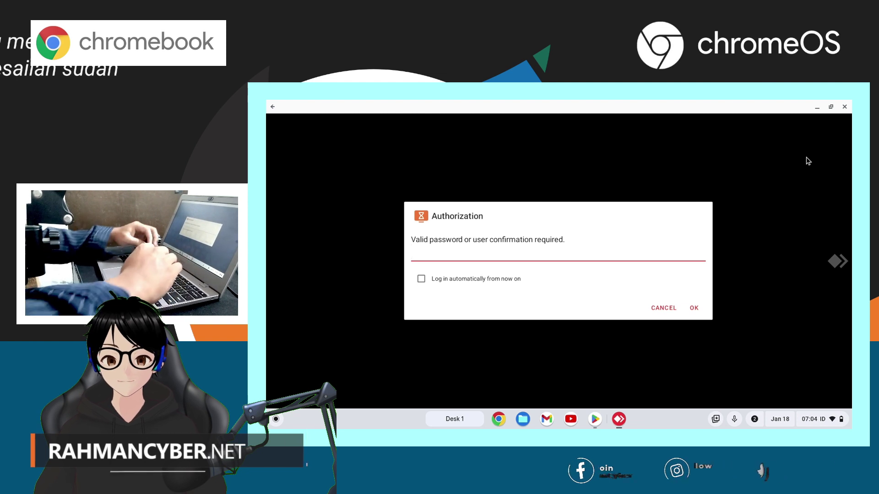
pyautogui.write('•••••••••')
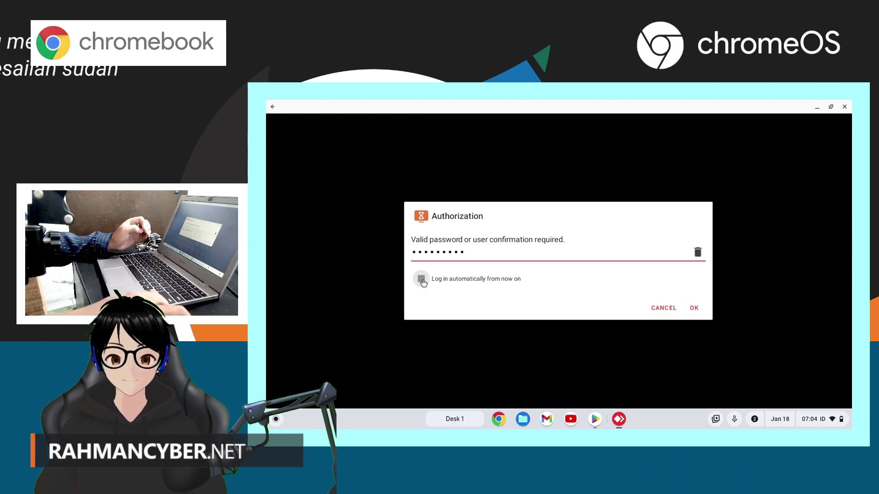
pyautogui.click(694, 308)
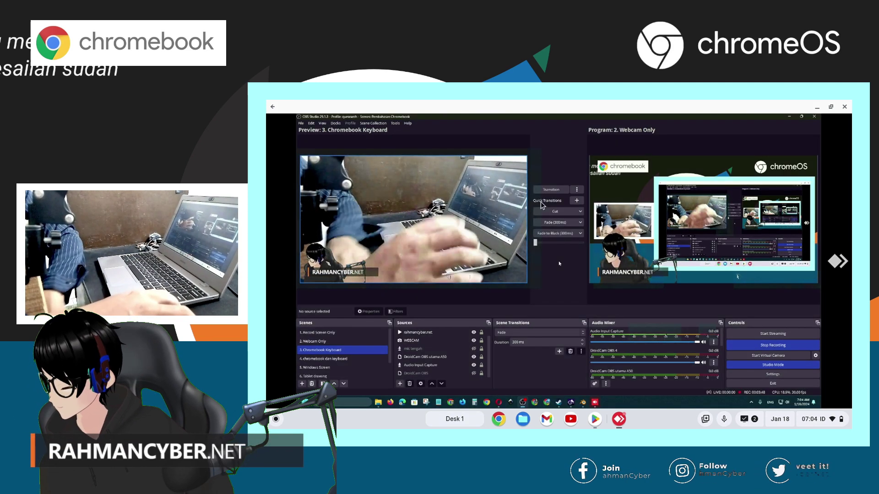
pyautogui.moveTo(595, 401)
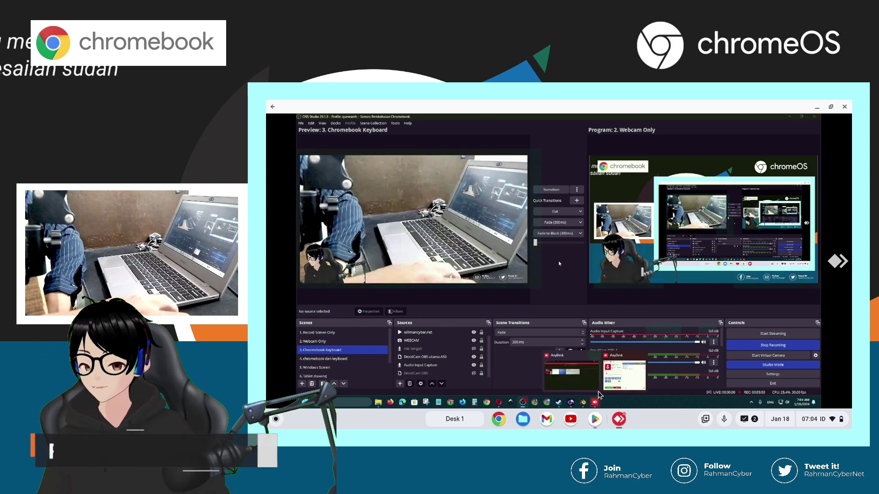
pyautogui.moveTo(606, 382)
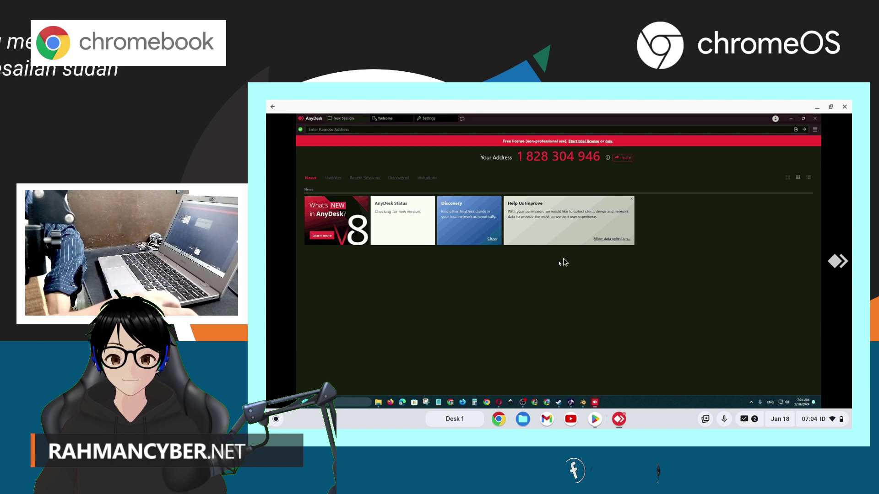
# On the remote PC, open Settings, unlock them with UAC approval, then close Global Settings
pyautogui.click(815, 131)
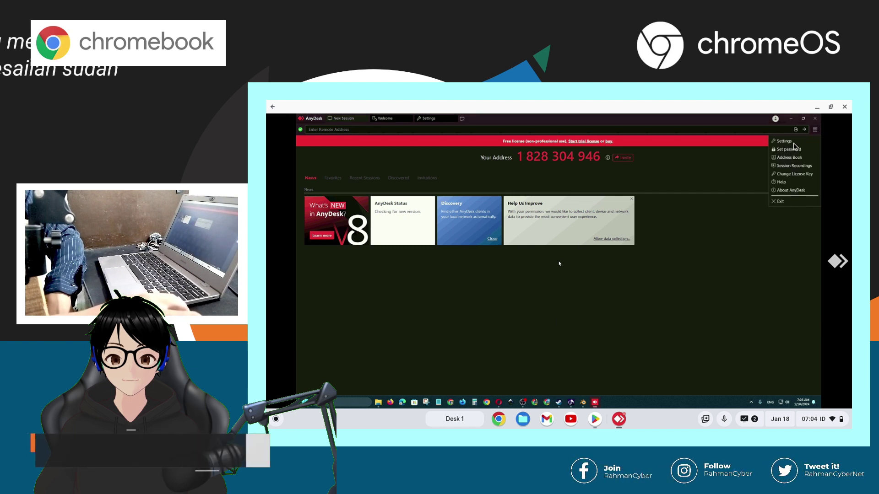
pyautogui.click(784, 141)
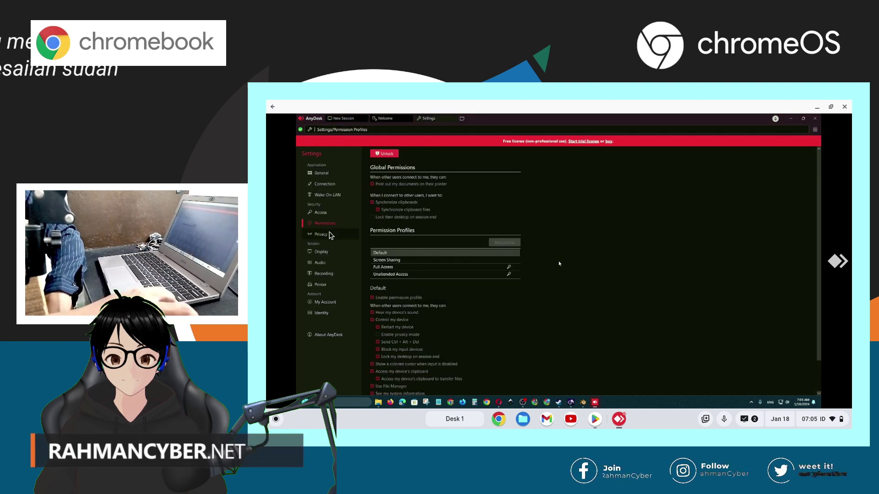
pyautogui.click(389, 156)
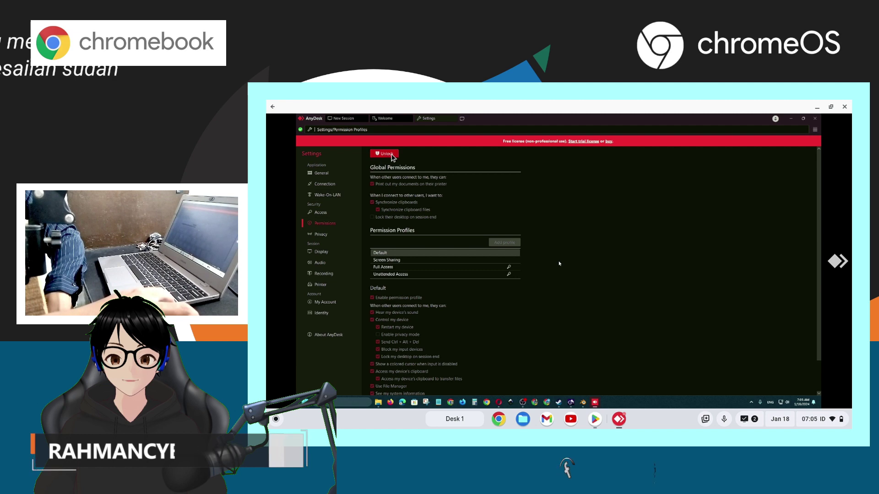
pyautogui.click(544, 304)
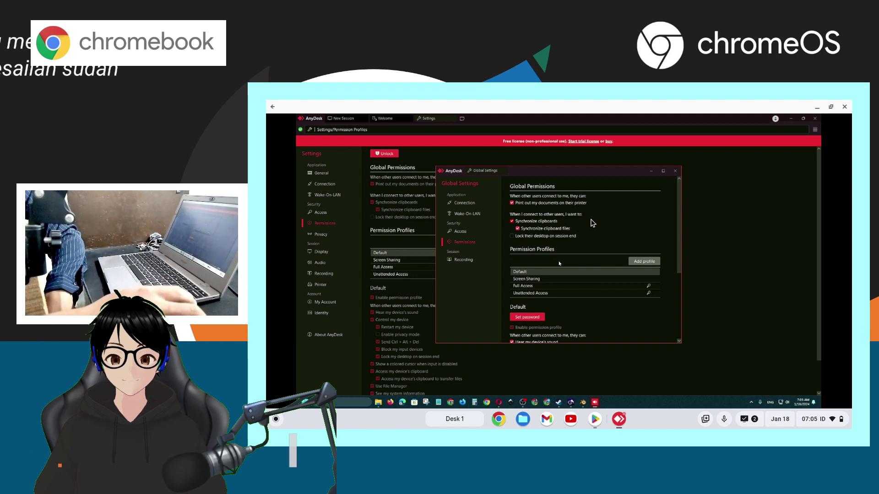
pyautogui.moveTo(627, 170); pyautogui.dragTo(601, 161)
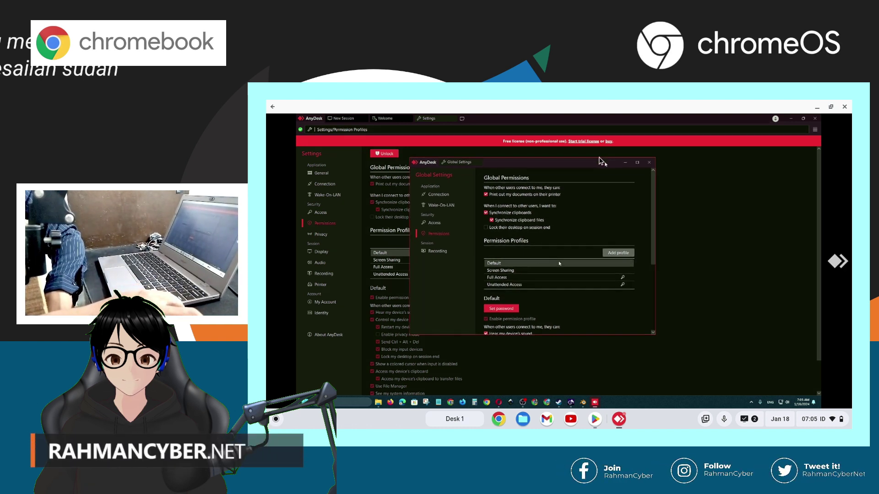
pyautogui.click(644, 160)
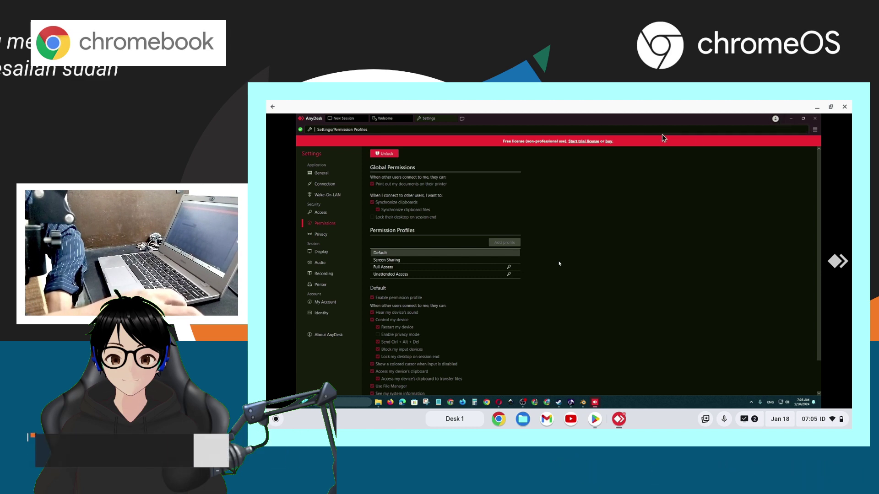
# Bring the remote File Explorer window forward and look through AnyDesk's session actions menu
pyautogui.click(791, 119)
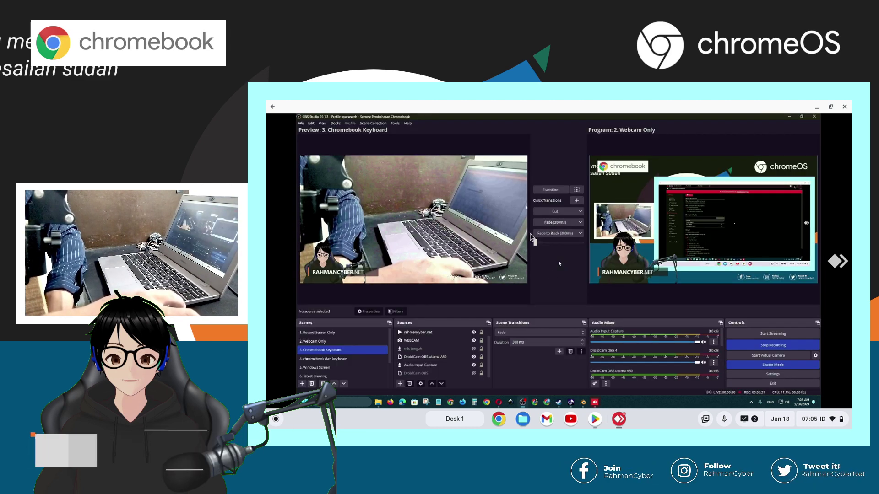
pyautogui.hotkey('alt', 'Tab')
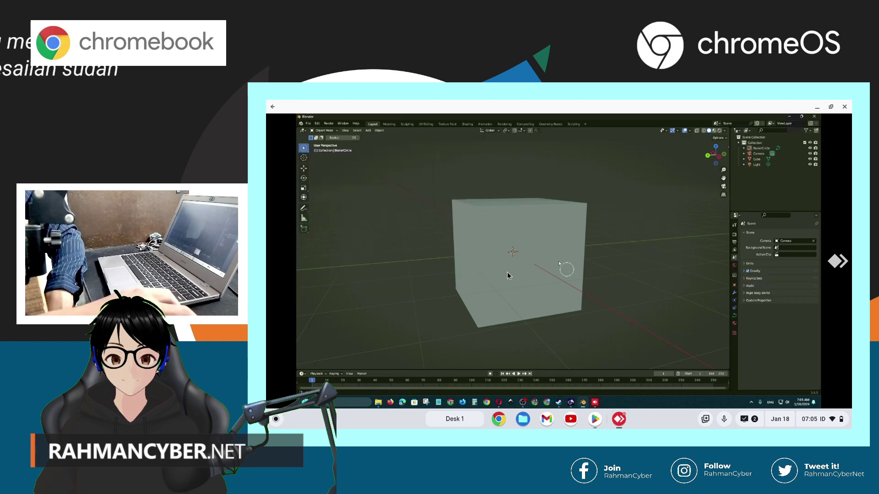
pyautogui.scroll(3, 509, 275)
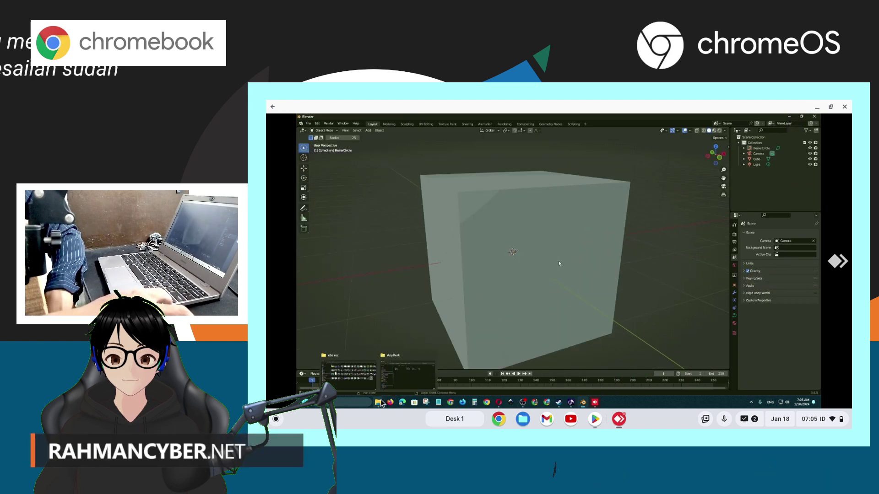
pyautogui.click(378, 372)
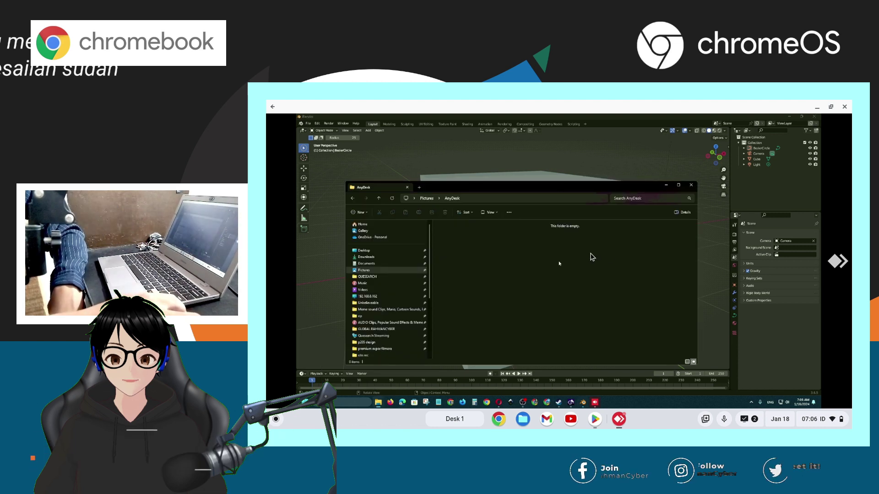
pyautogui.click(843, 262)
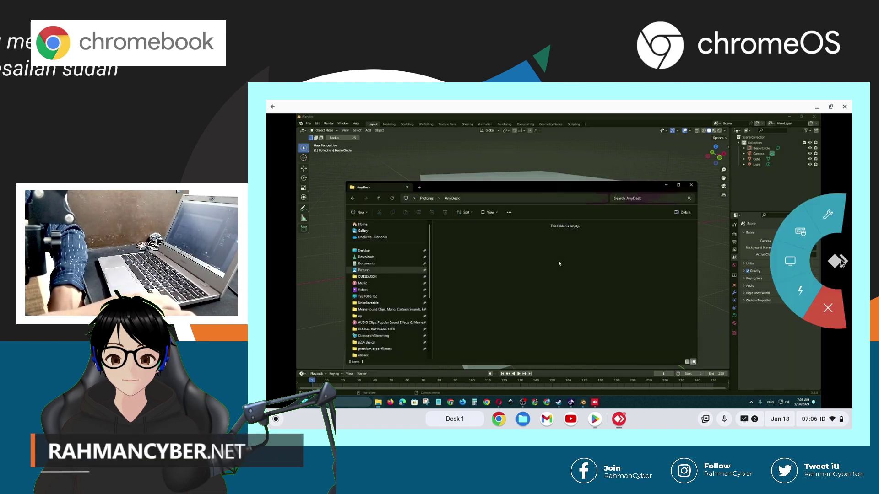
pyautogui.click(790, 261)
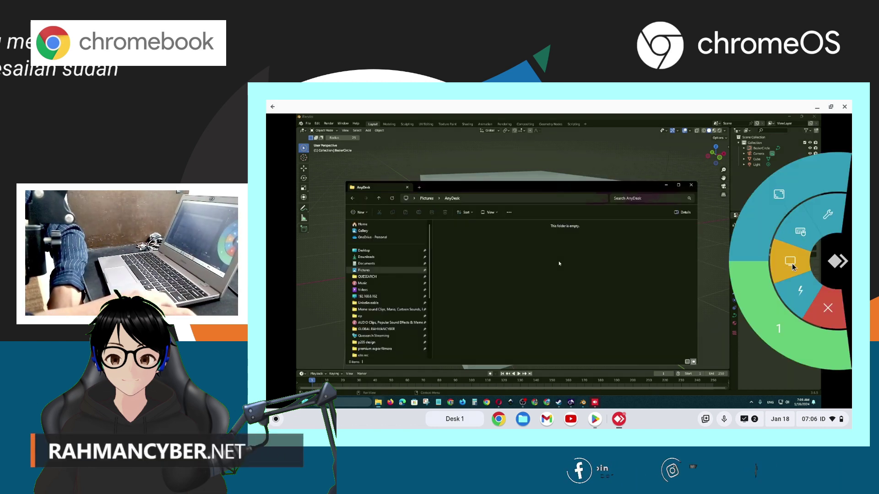
pyautogui.click(810, 178)
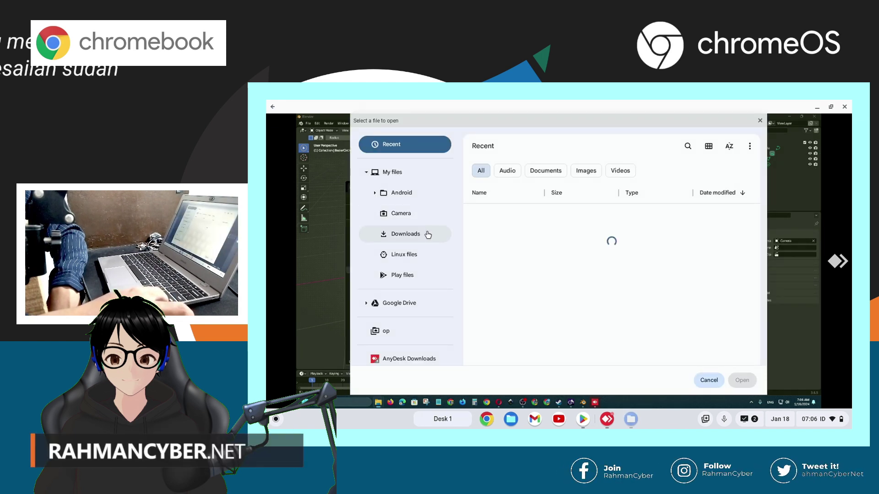
# Send the first text file from the Chromebook's Downloads folder through the file picker
pyautogui.click(425, 232)
pyautogui.click(488, 222)
pyautogui.click(742, 380)
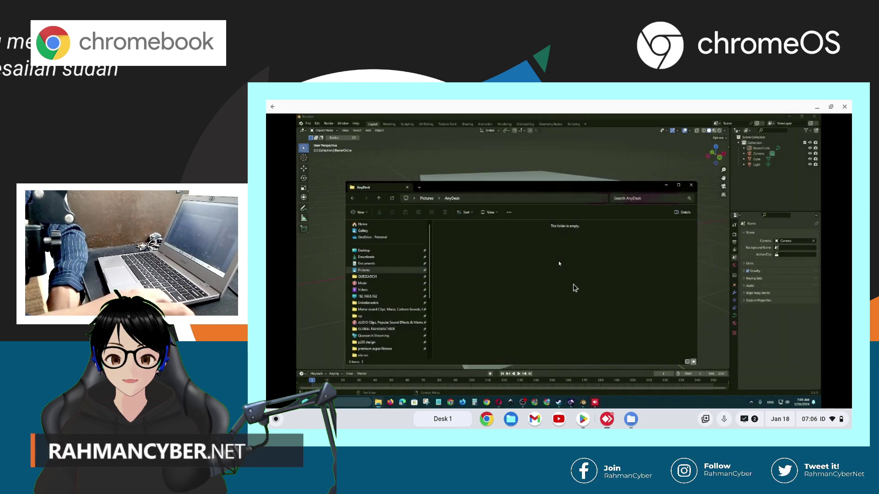
# Drag the text document from the Chromebook's Files > Downloads onto the remote AnyDesk window
pyautogui.click(522, 419)
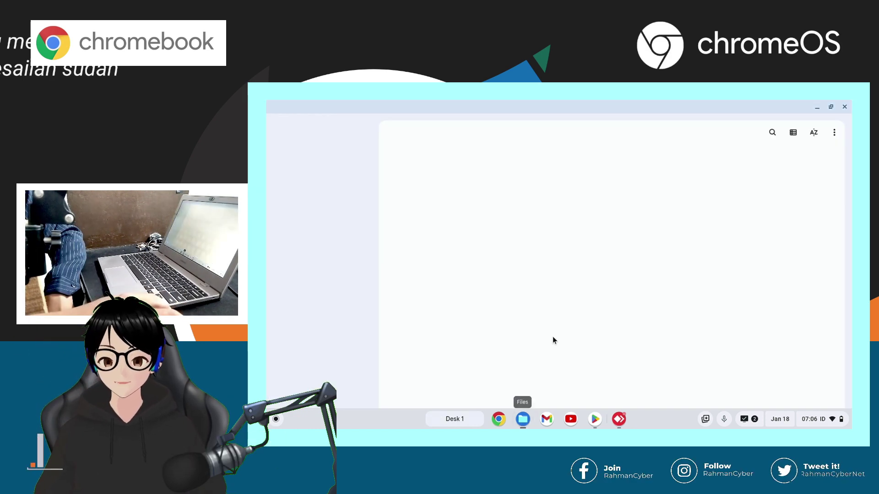
pyautogui.click(542, 284)
pyautogui.moveTo(647, 288); pyautogui.dragTo(458, 240)
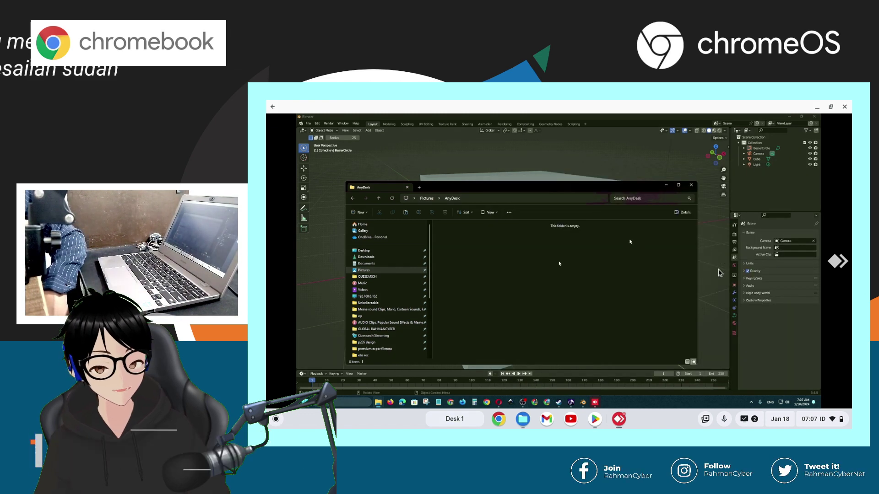
pyautogui.click(837, 261)
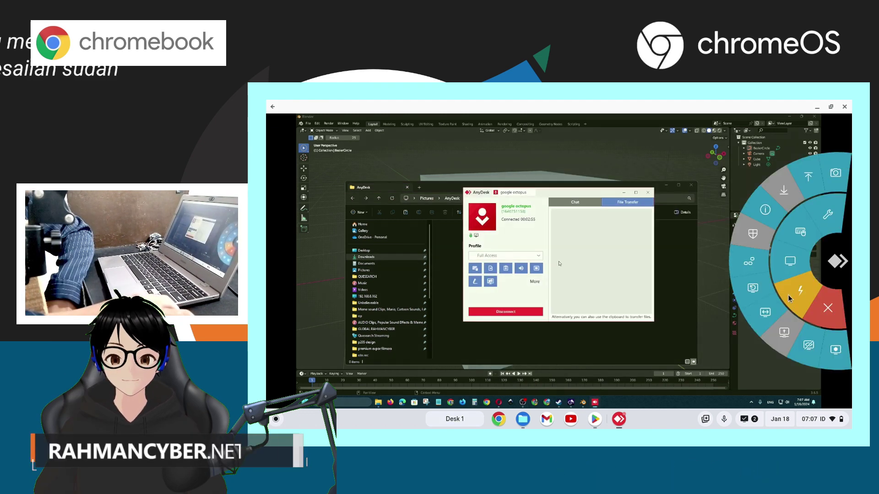
# Copy the remote PC's AnyDesk 2 file from Downloads and accept it onto the Chromebook
pyautogui.click(780, 193)
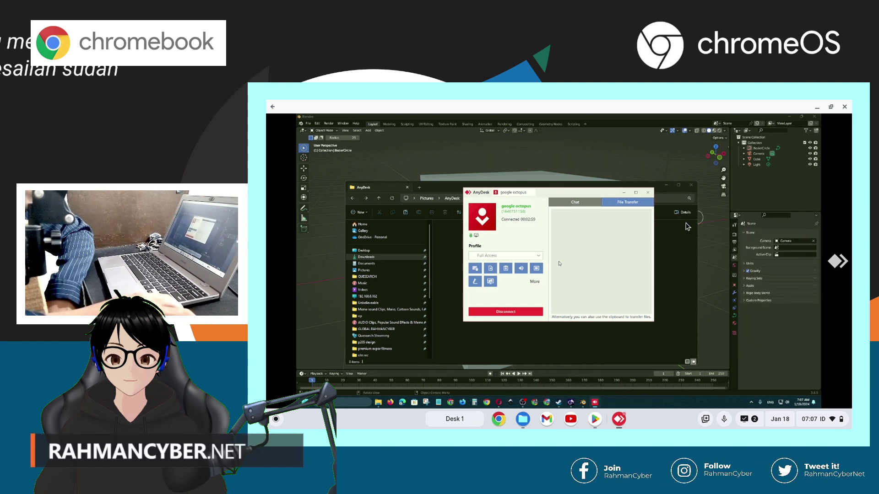
pyautogui.click(623, 192)
pyautogui.click(366, 257)
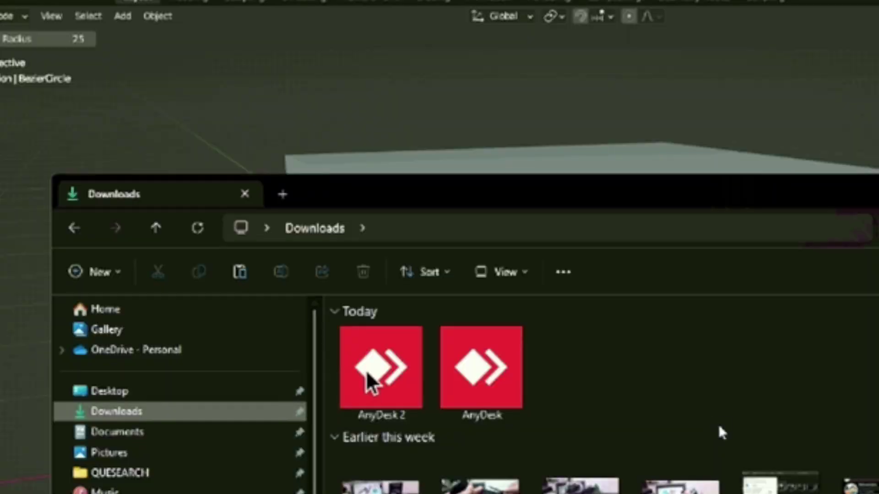
pyautogui.rightClick(378, 367)
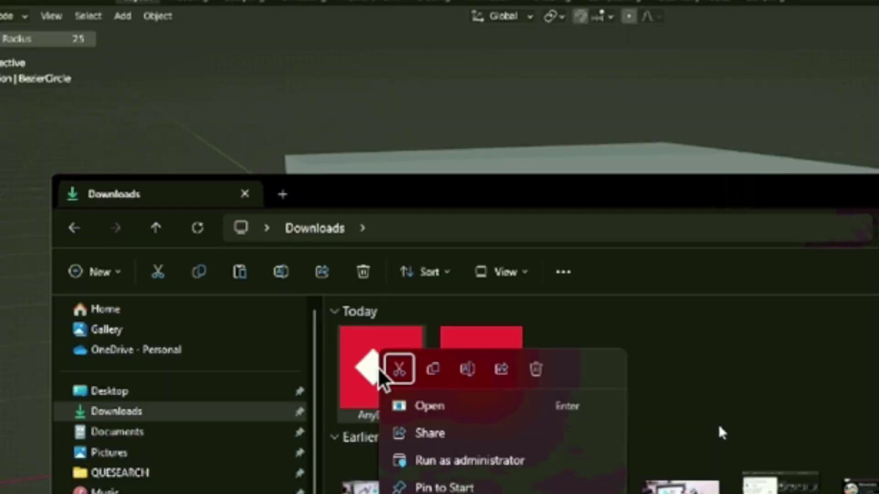
pyautogui.hotkey('ctrl', 'c')
pyautogui.click(827, 257)
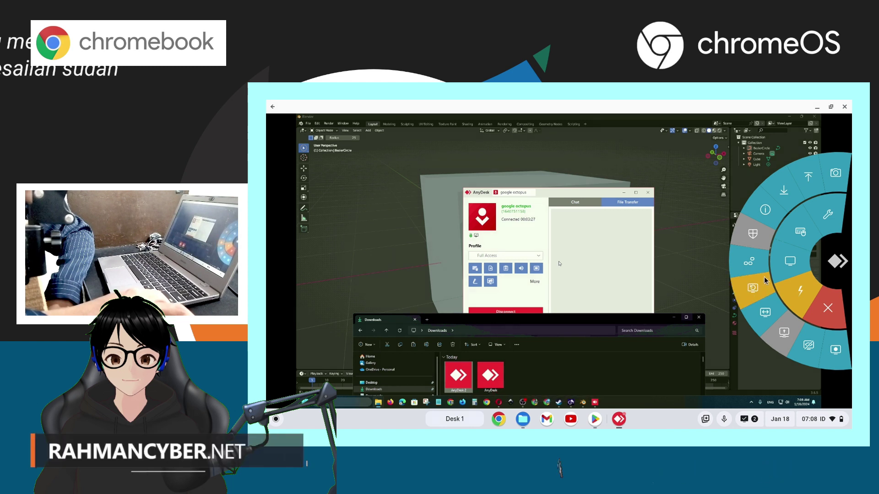
pyautogui.click(787, 200)
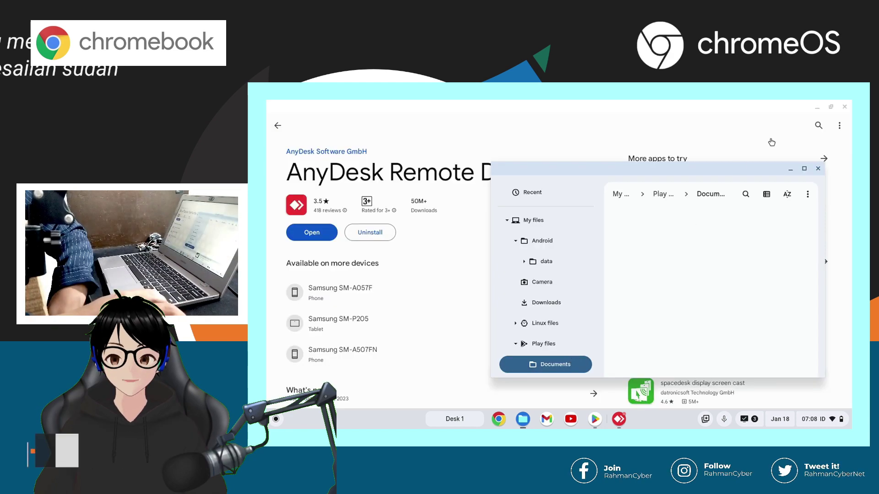
# Return to the remote session and disconnect from the Windows PC
pyautogui.click(779, 158)
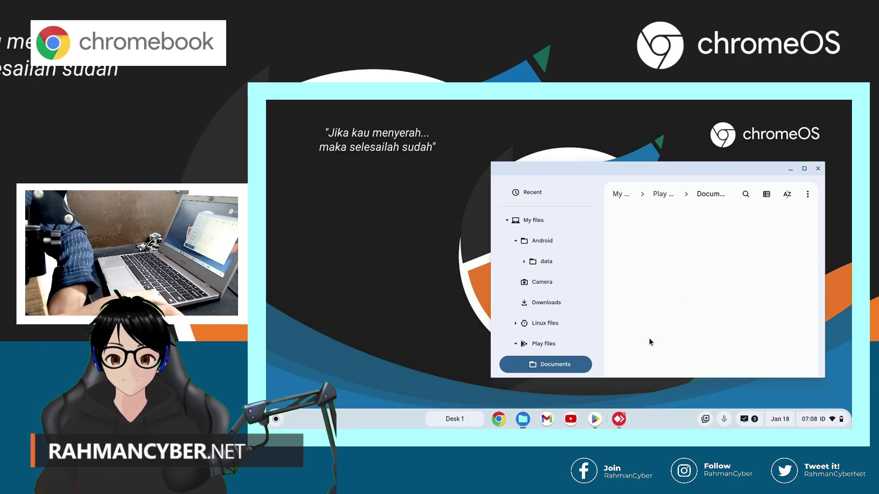
pyautogui.click(618, 419)
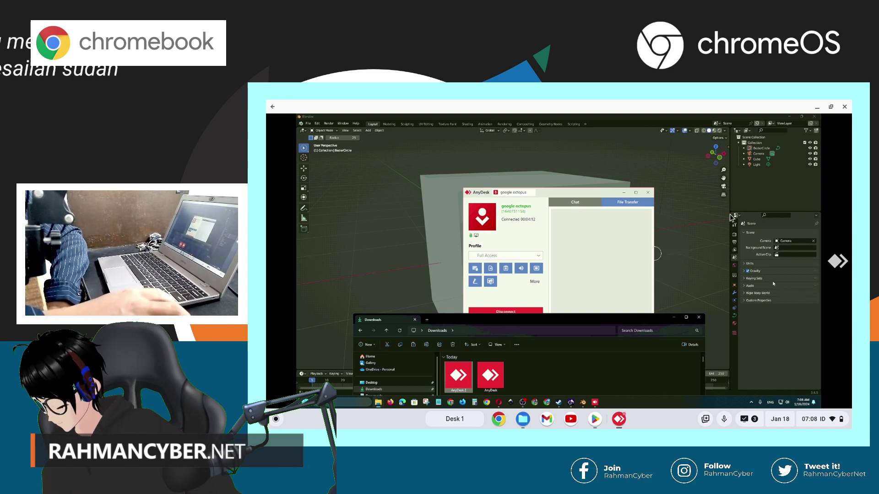
pyautogui.click(838, 261)
pyautogui.click(822, 312)
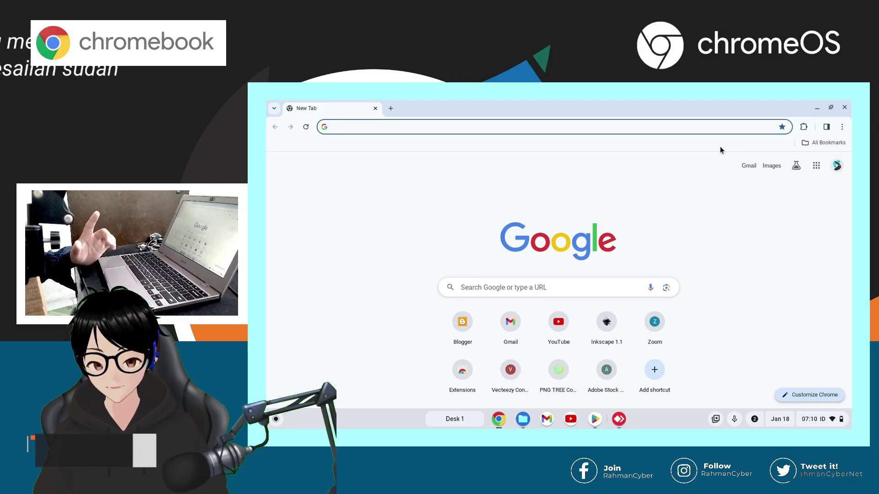
# Load anydesk.com and go to the my.anydesk account portal
pyautogui.write('anydesk.com')
pyautogui.press('Return')
pyautogui.click(762, 175)
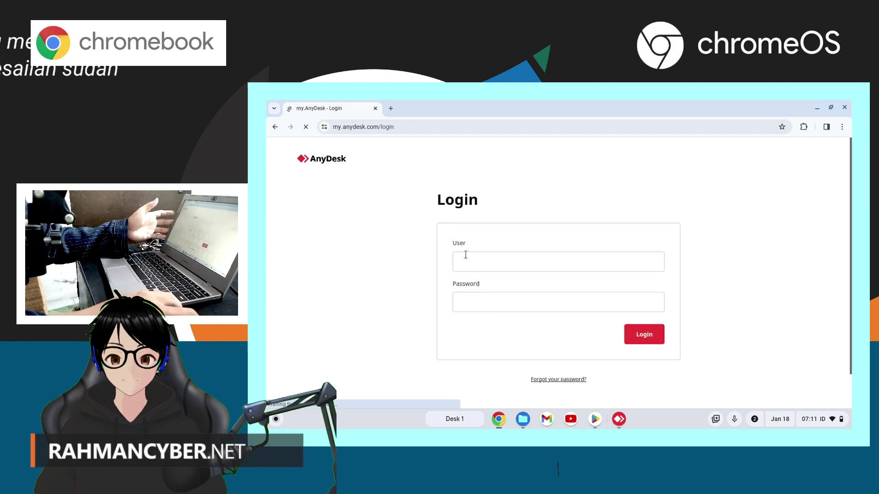
# Enter the user name and password, then retype the password and resubmit the login
pyautogui.click(471, 262)
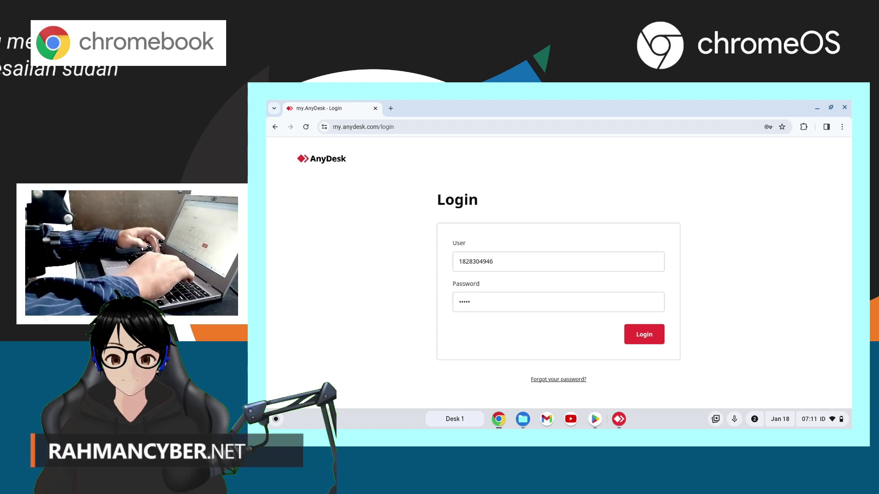
pyautogui.write('*****')
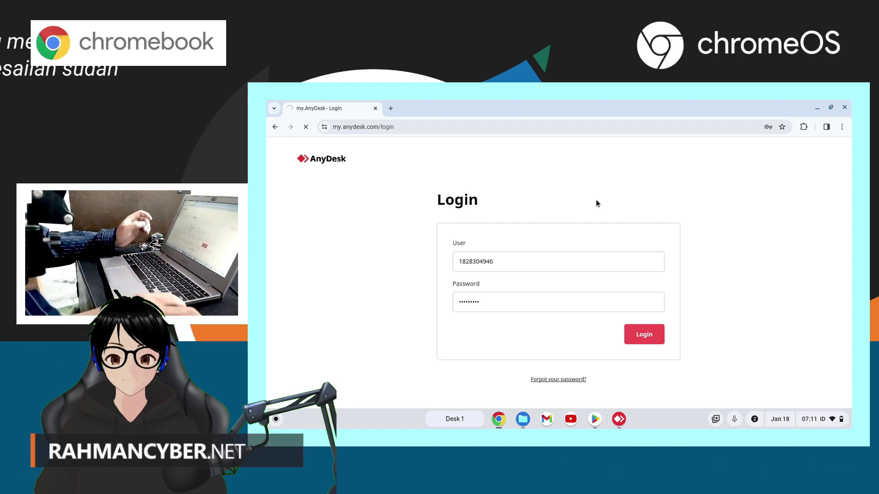
pyautogui.click(610, 295)
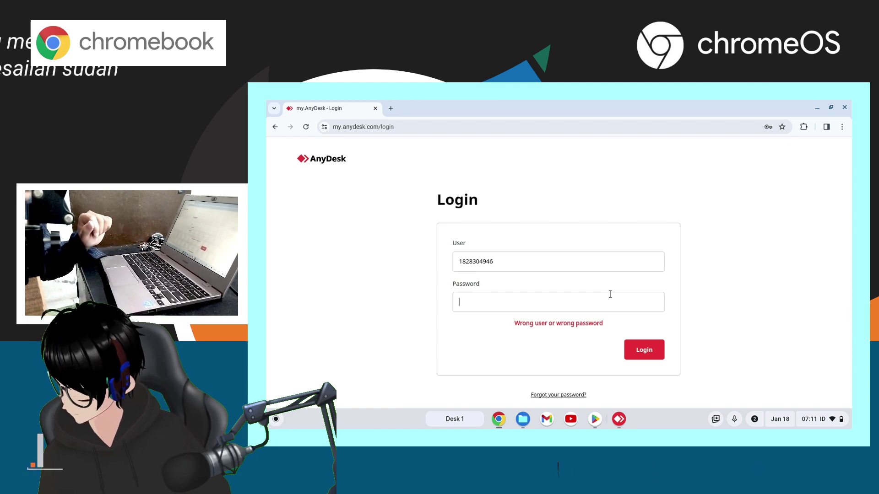
pyautogui.press('Return')
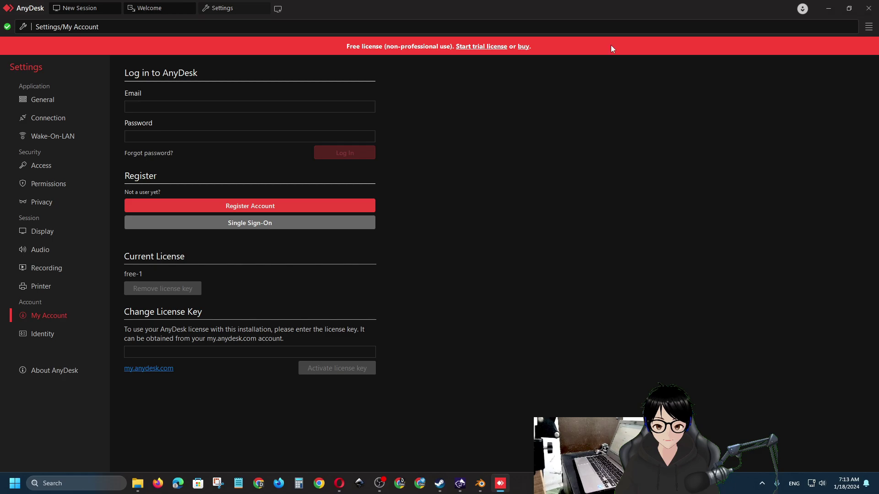
# From the Welcome page, open registration and pick 'Connect to my personal devices privately'
pyautogui.click(154, 6)
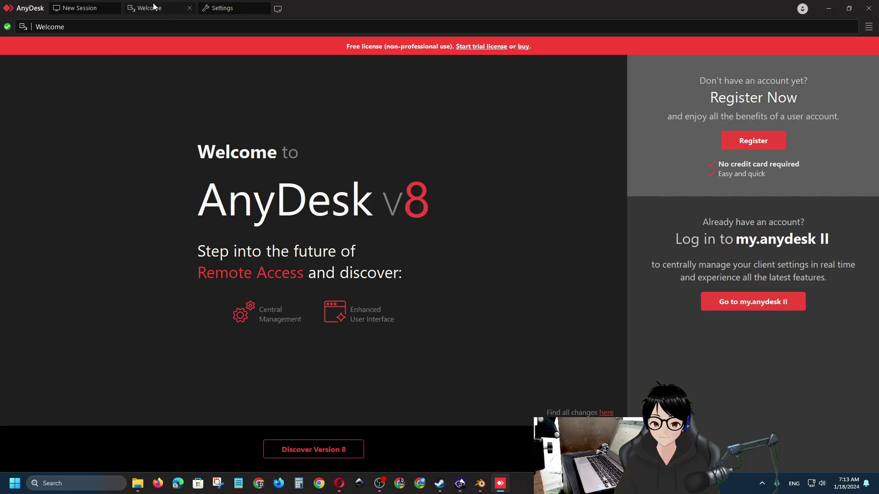
pyautogui.click(870, 28)
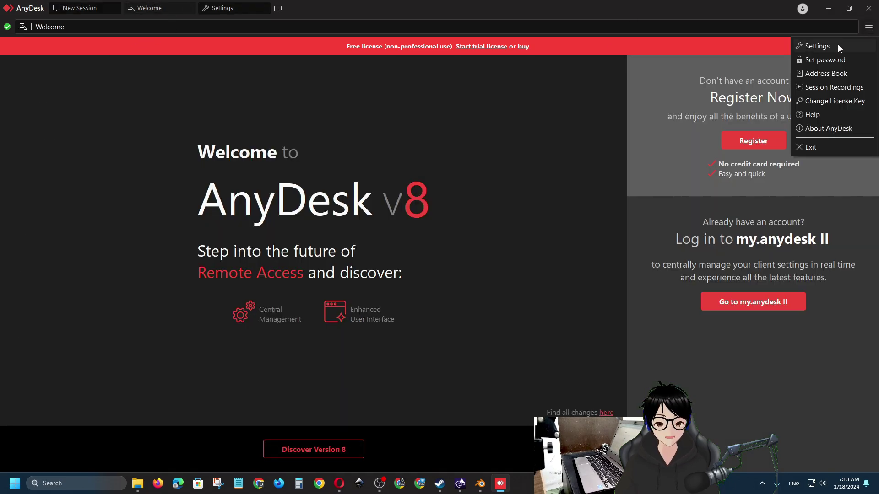
pyautogui.click(750, 98)
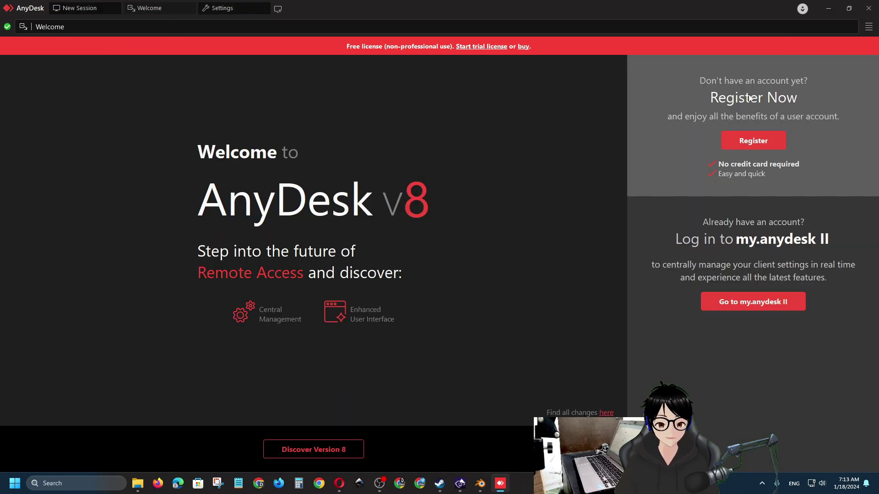
pyautogui.click(743, 141)
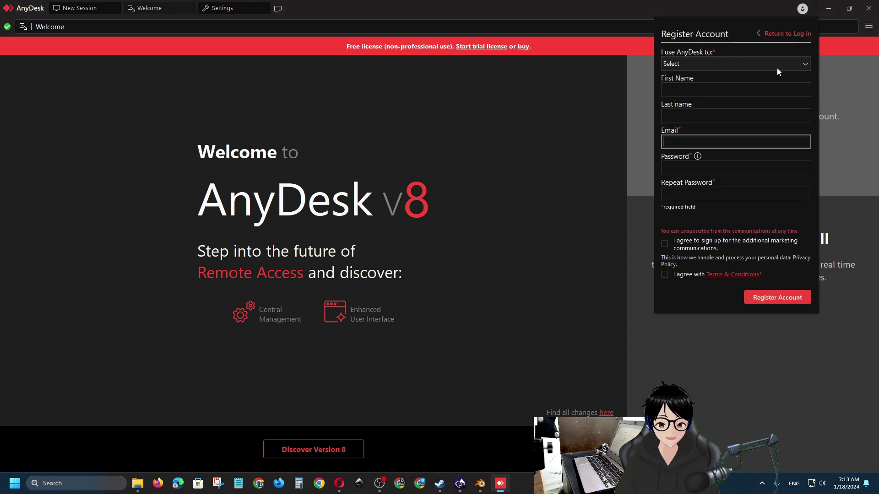
pyautogui.click(801, 66)
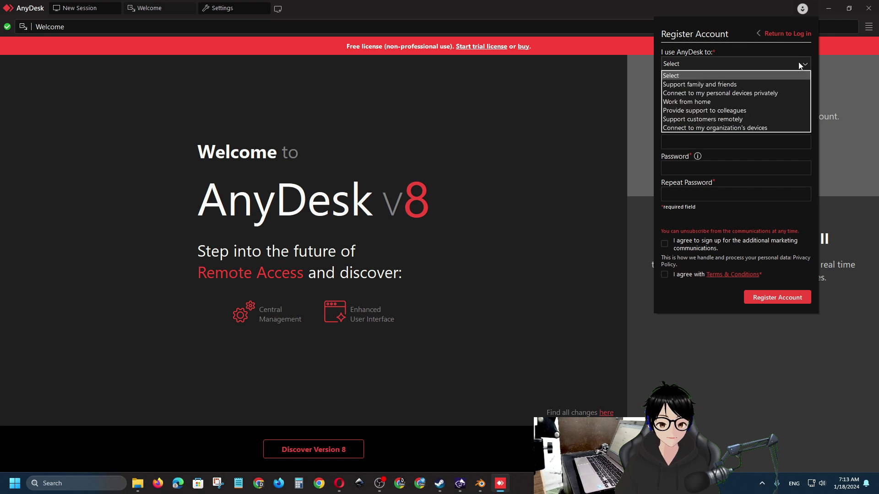
pyautogui.click(793, 93)
# In Settings > My Account, open the registration form and choose the personal-devices usage option
pyautogui.click(867, 29)
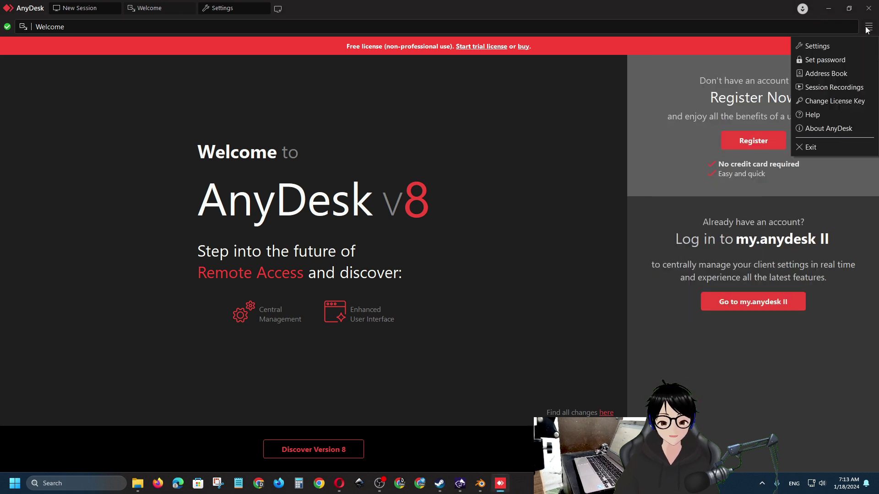
pyautogui.click(841, 48)
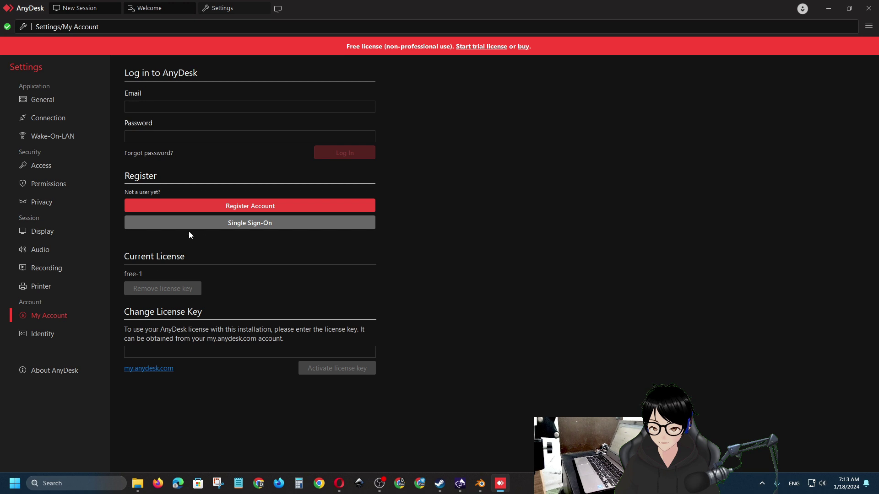
pyautogui.click(266, 210)
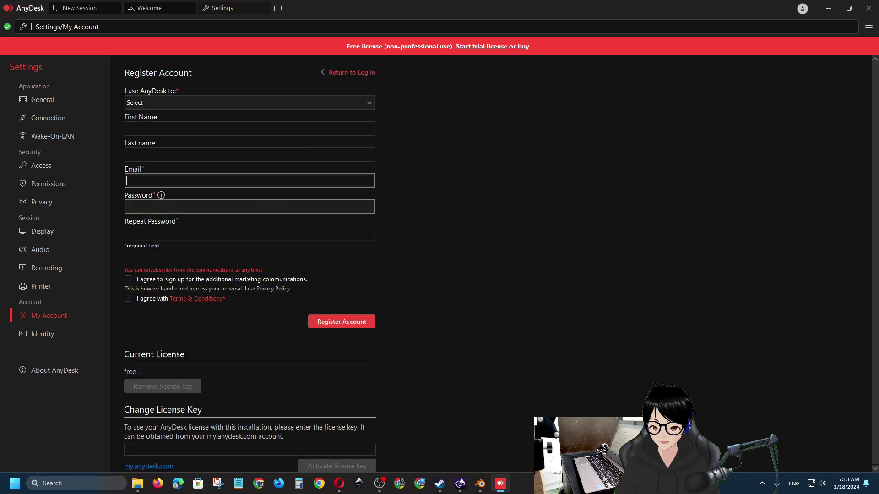
pyautogui.click(196, 108)
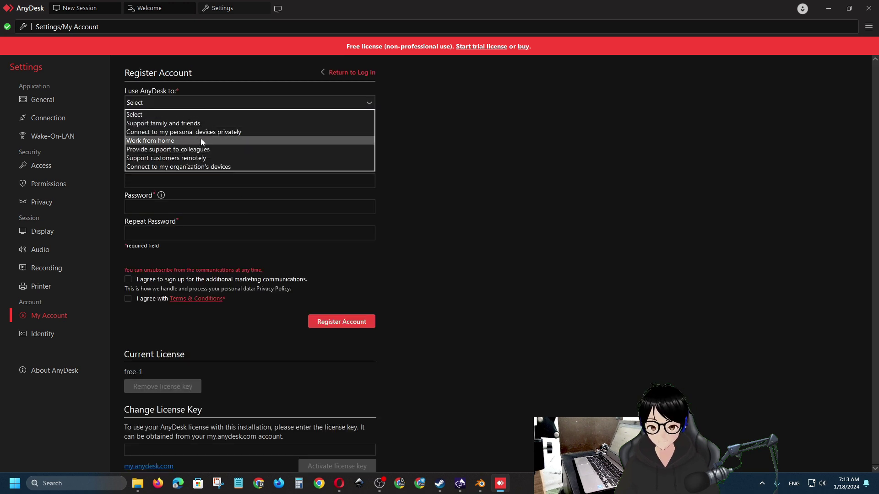
pyautogui.click(210, 133)
# Fill in the first name, last name, e-mail address and both password fields
pyautogui.click(204, 131)
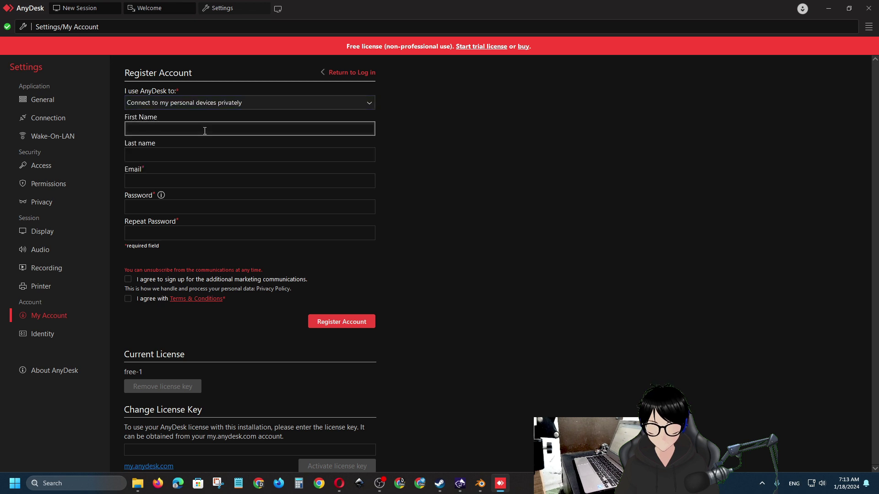
pyautogui.click(214, 155)
pyautogui.write('cyber')
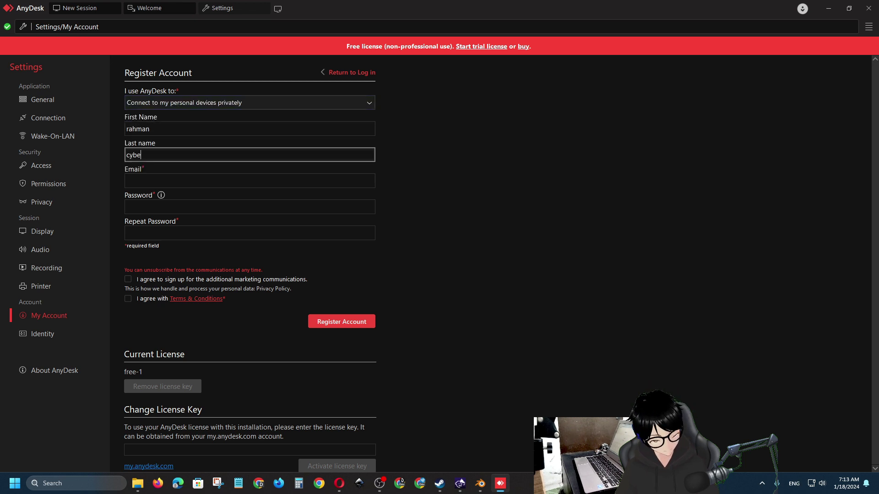
pyautogui.click(214, 179)
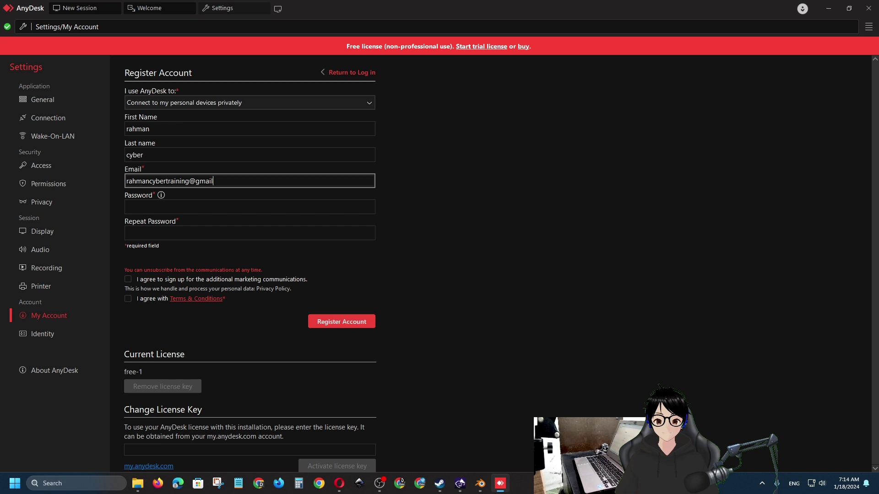
pyautogui.write('m')
pyautogui.click(211, 206)
pyautogui.write('ra')
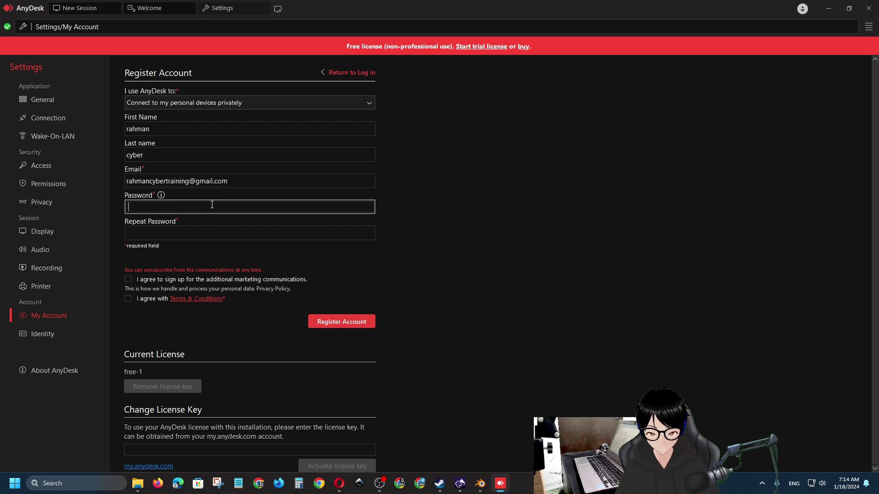
pyautogui.hotkey('ctrl', 'v')
pyautogui.press('Tab')
pyautogui.hotkey('ctrl', 'v')
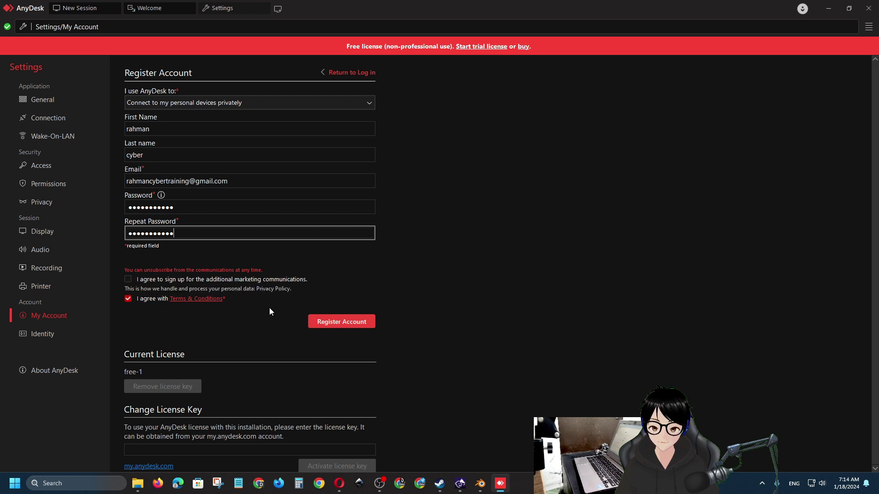
# Submit registration, replace both password fields with a stronger password after 'too weak', and resubmit
pyautogui.click(323, 323)
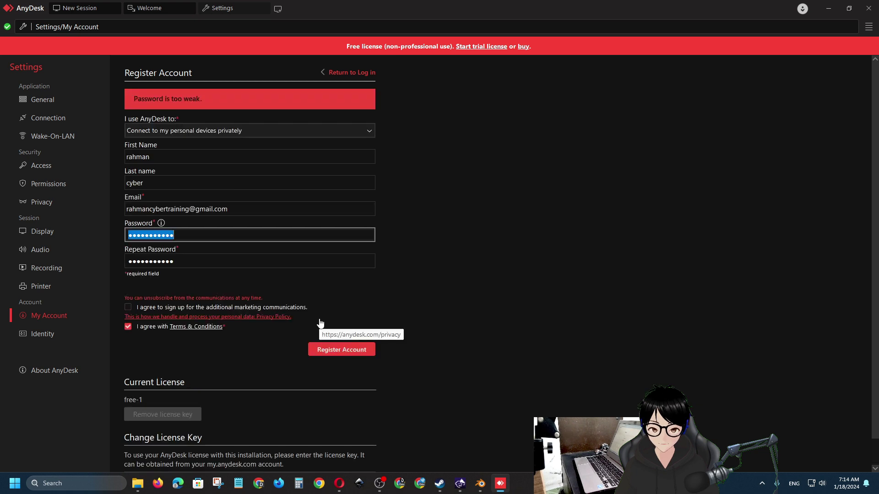
pyautogui.click(196, 234)
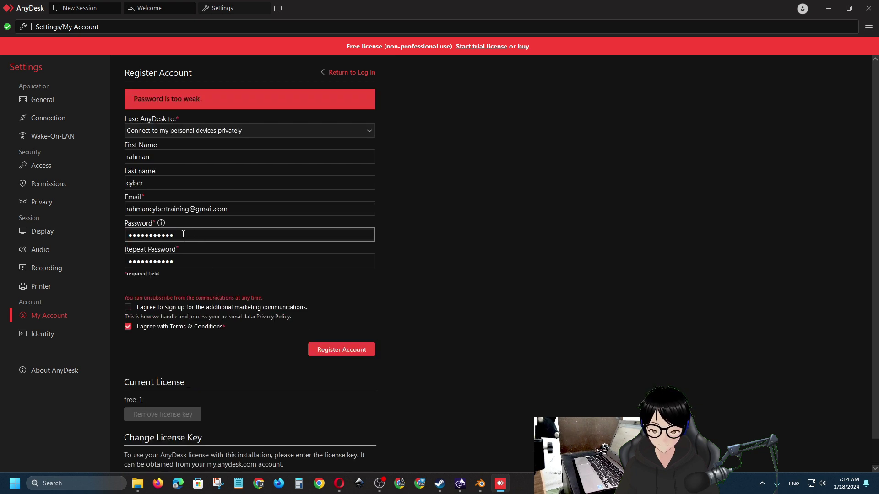
pyautogui.click(210, 262)
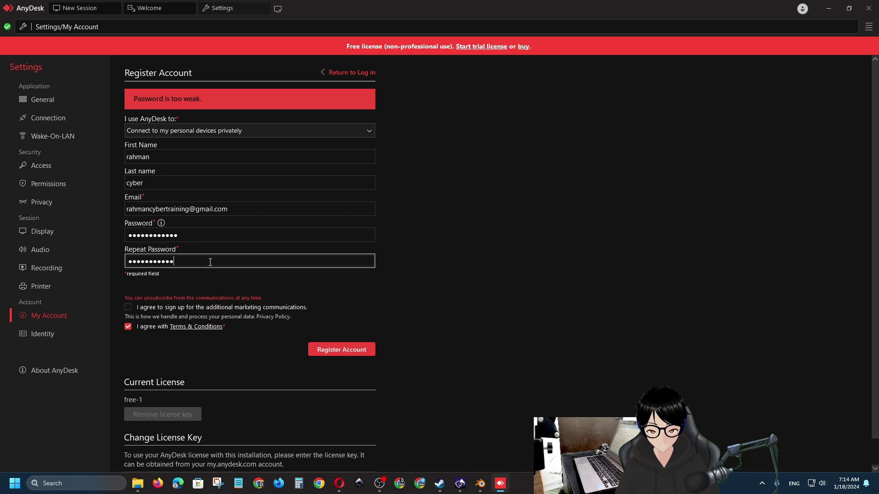
pyautogui.click(342, 350)
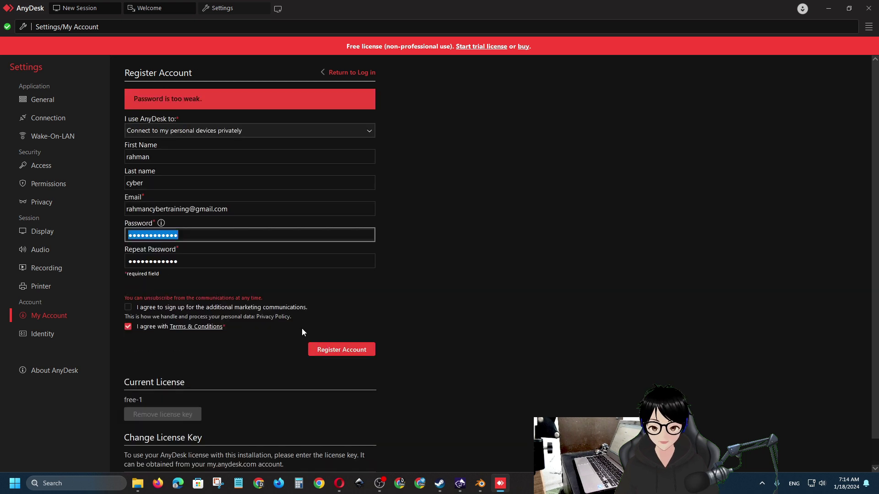
pyautogui.click(130, 233)
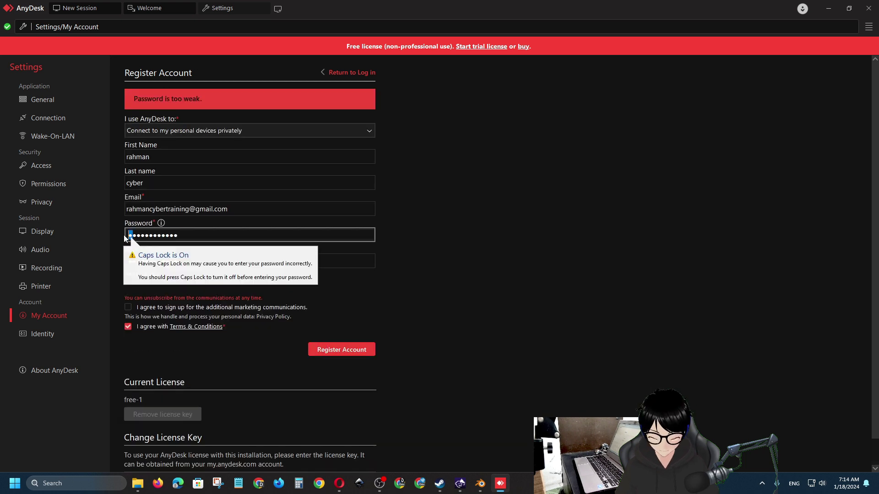
pyautogui.click(126, 262)
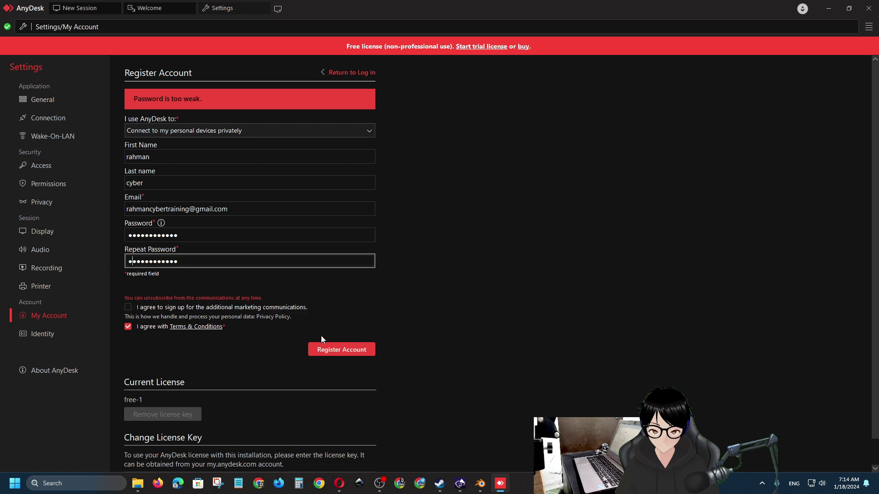
pyautogui.click(321, 350)
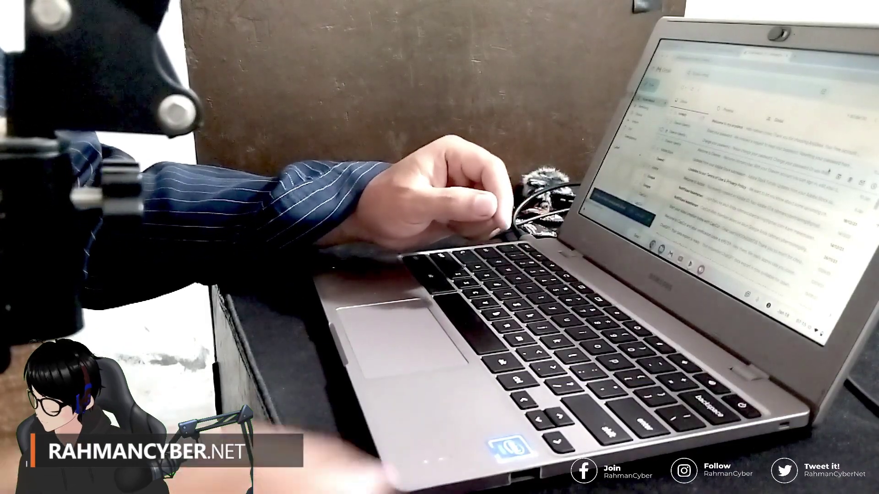
# Open the AnyDesk verification e-mail in Gmail and click its verify link
pyautogui.click(828, 172)
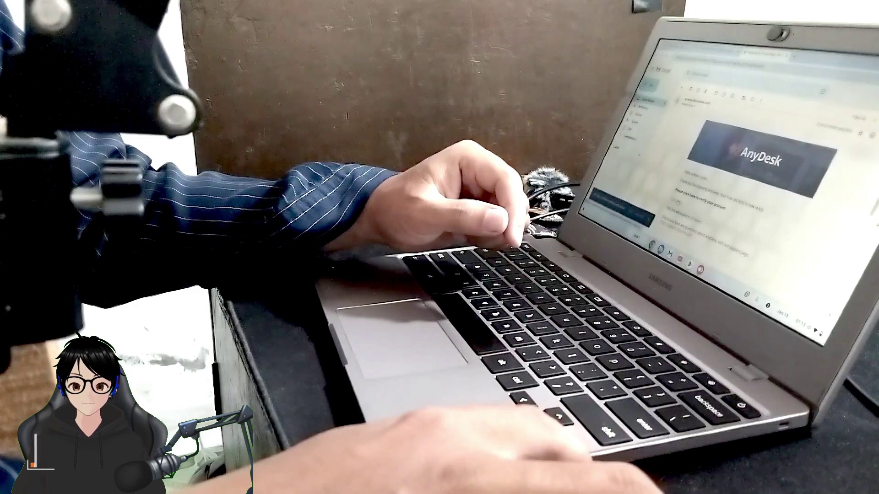
pyautogui.scroll(-2, 755, 151)
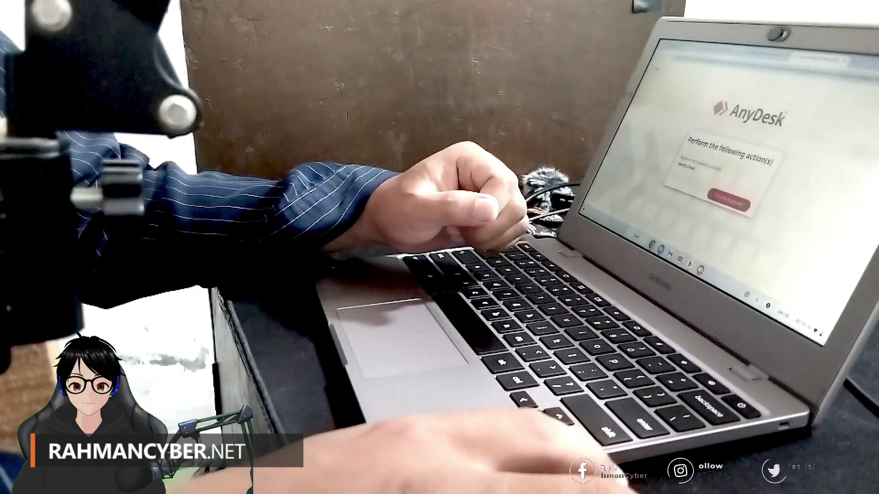
pyautogui.click(714, 197)
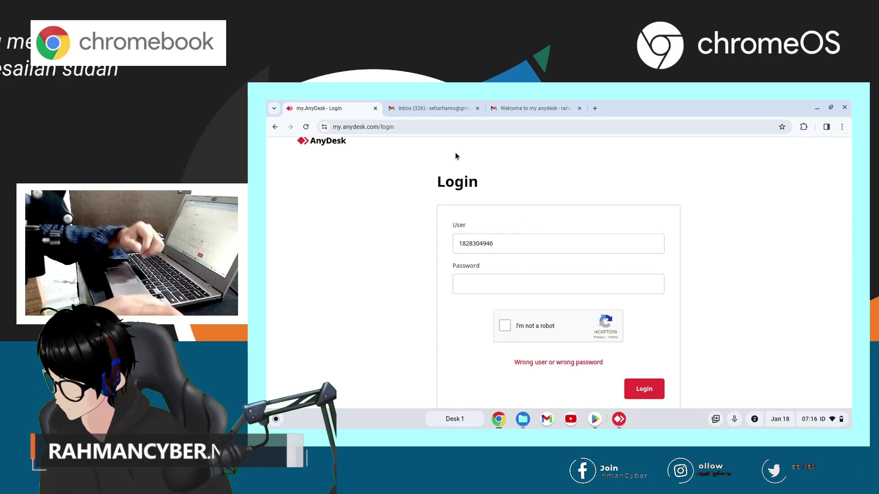
# Log in with the account e-mail, password and reCAPTCHA tick, then close the 429 error tab
pyautogui.click(522, 289)
pyautogui.write('*********')
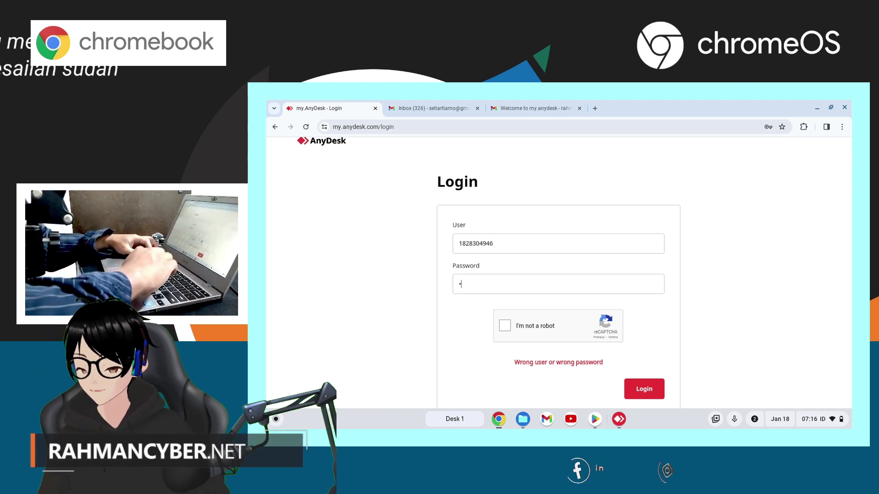
pyautogui.press('Tab')
pyautogui.press('space')
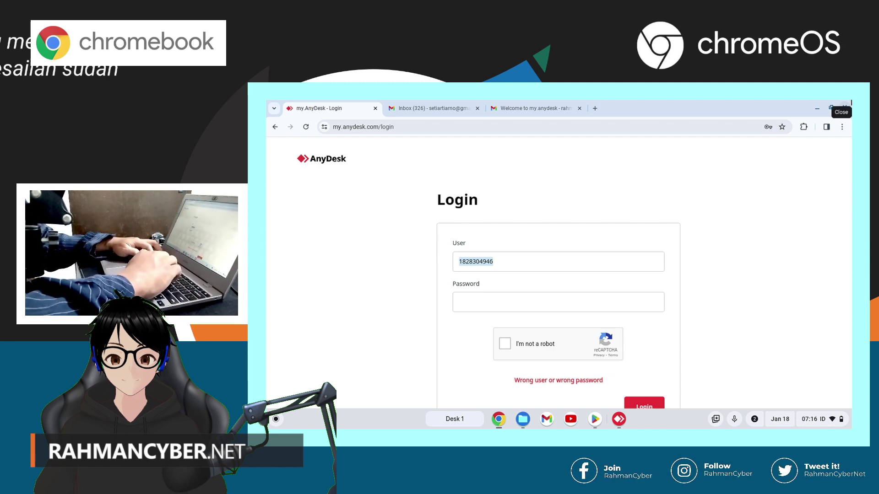
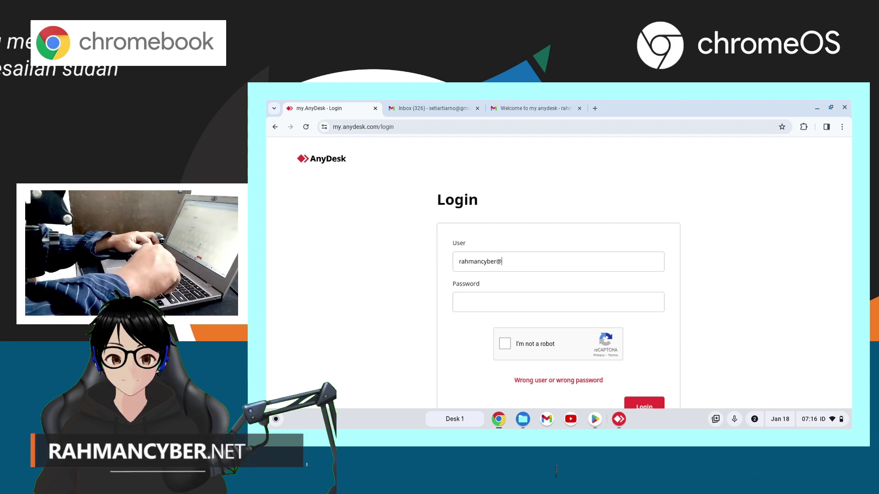
pyautogui.press('Tab')
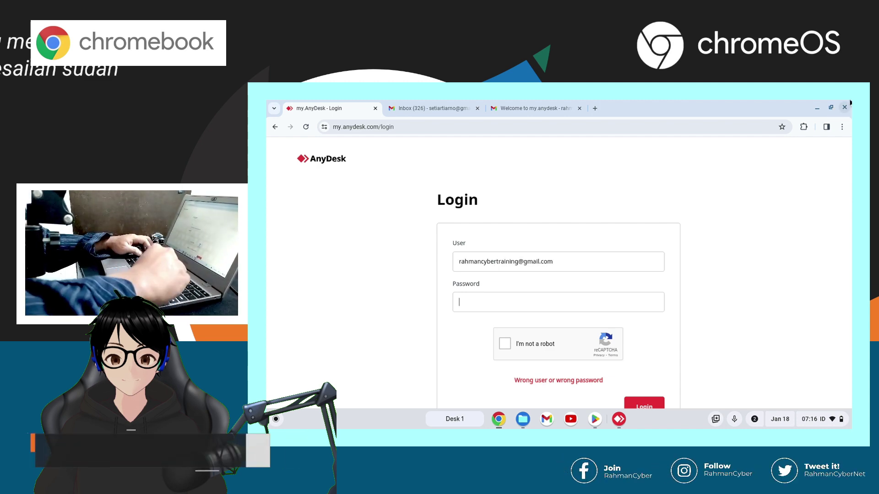
pyautogui.write('••••••••••••')
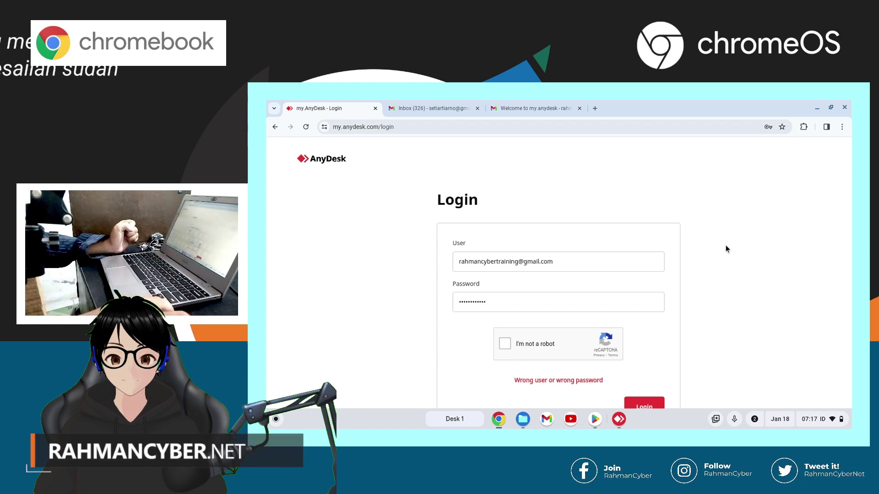
pyautogui.press('Return')
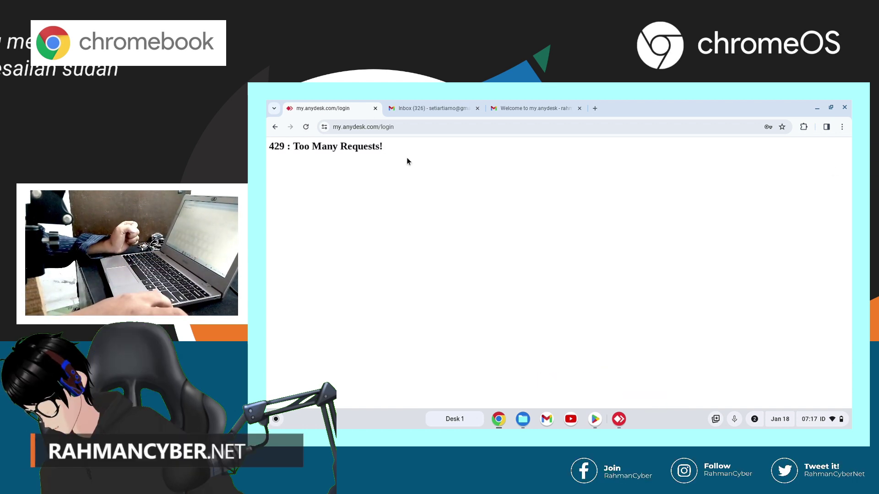
pyautogui.hotkey('ctrl', 'w')
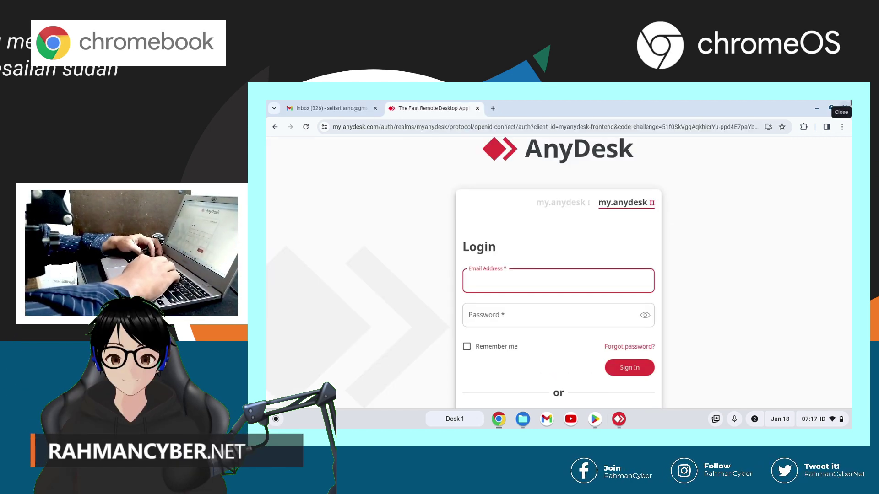
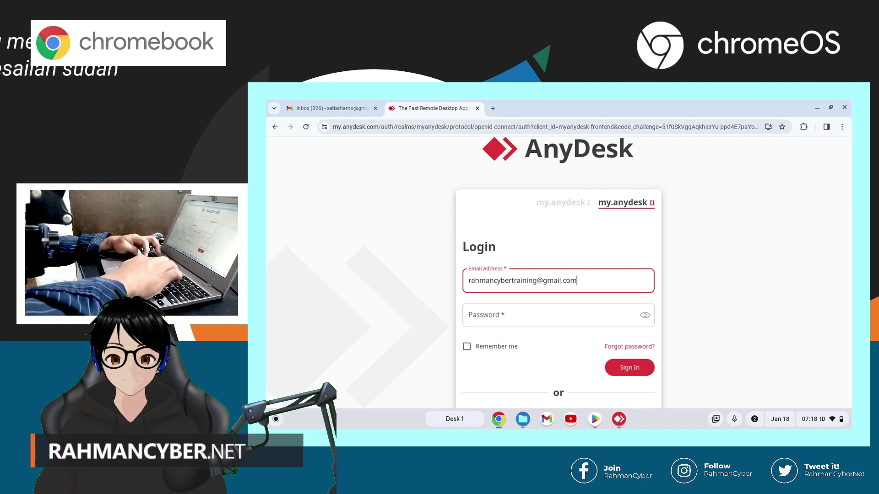
# Enter the account e-mail and password on the my.anydesk II form and sign in
pyautogui.press('Tab')
pyautogui.write('************')
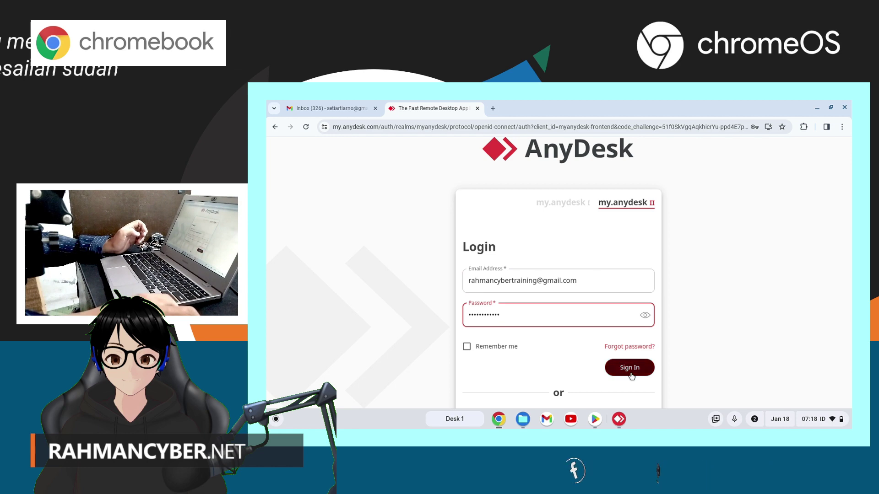
pyautogui.click(629, 368)
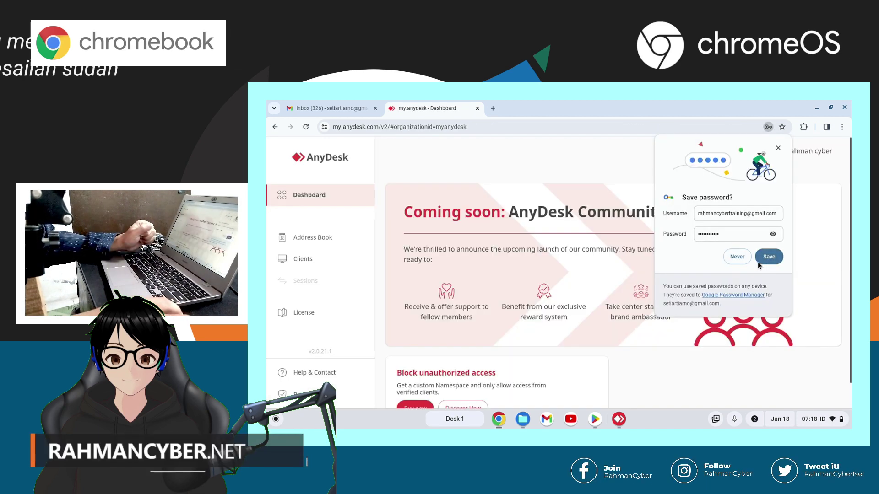
# Save the login password in Chrome, then open Clients and go back to the Dashboard
pyautogui.click(768, 257)
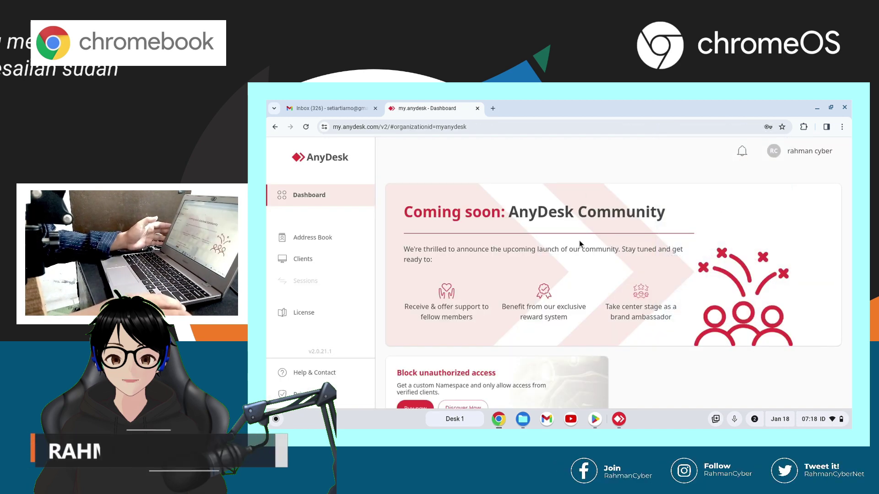
pyautogui.scroll(-1, 579, 241)
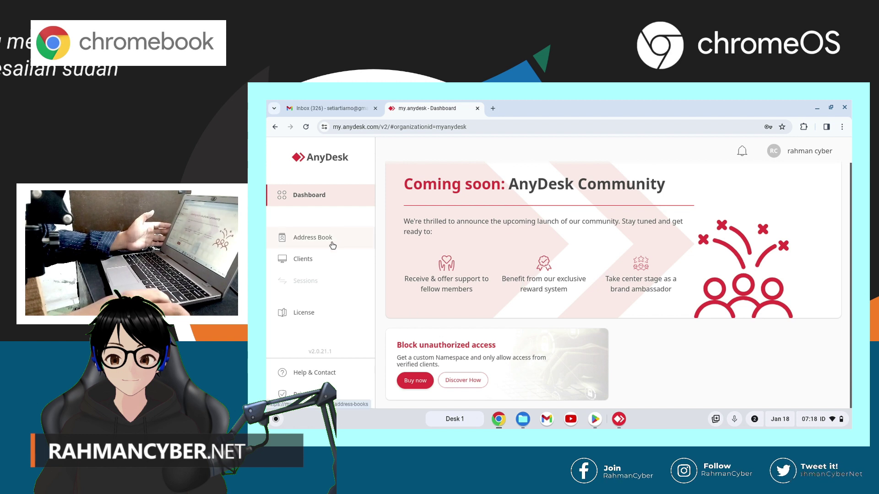
pyautogui.click(323, 261)
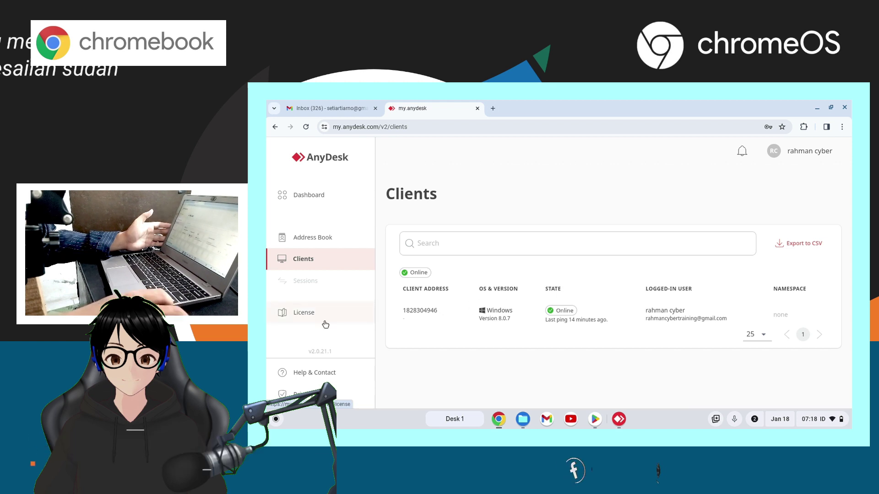
pyautogui.click(319, 196)
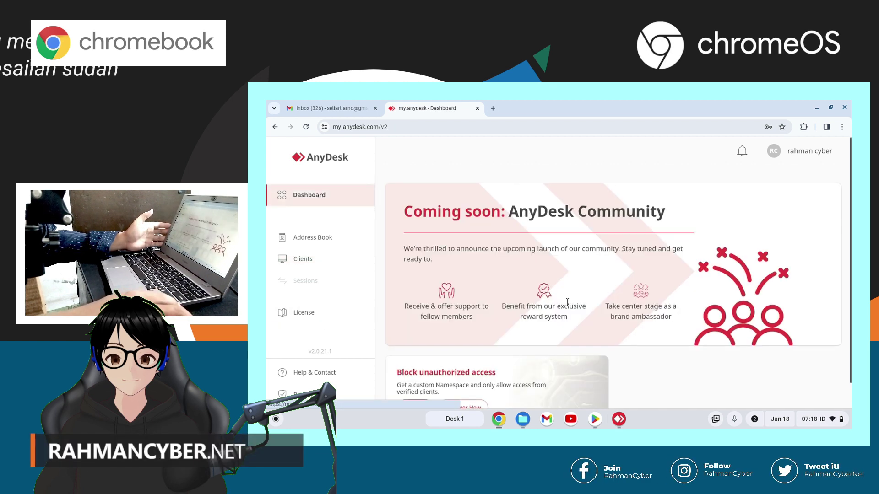
# Continue with my.anydesk II and open the Clients list showing the Windows PC
pyautogui.scroll(-1, 567, 306)
pyautogui.scroll(1, 567, 302)
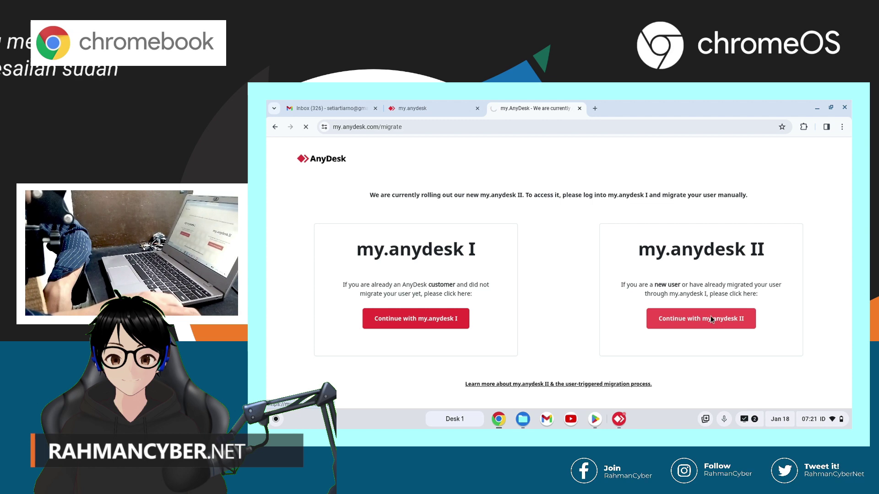
pyautogui.click(711, 317)
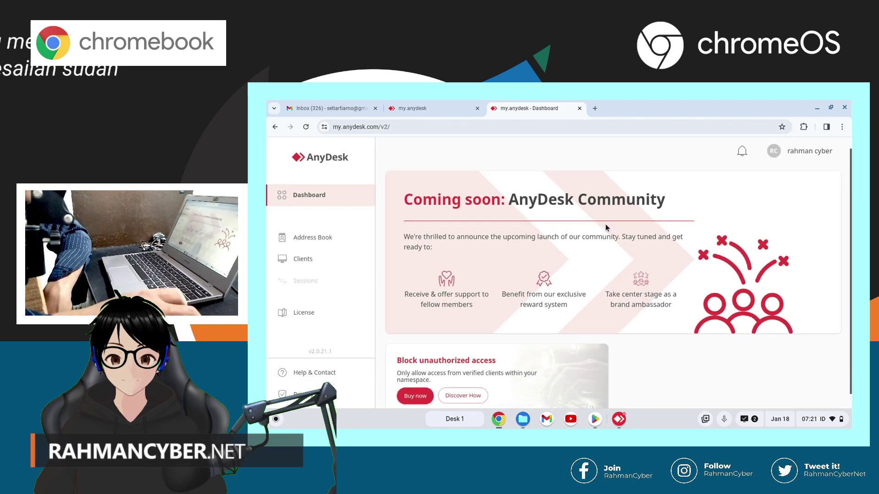
pyautogui.click(304, 259)
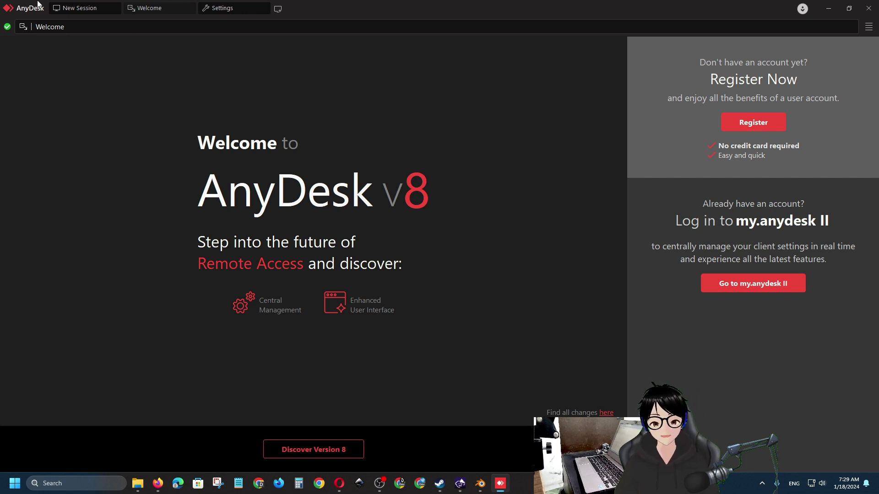
# Open Settings, view the Full Access permission profile, then return to the New Session page
pyautogui.click(79, 8)
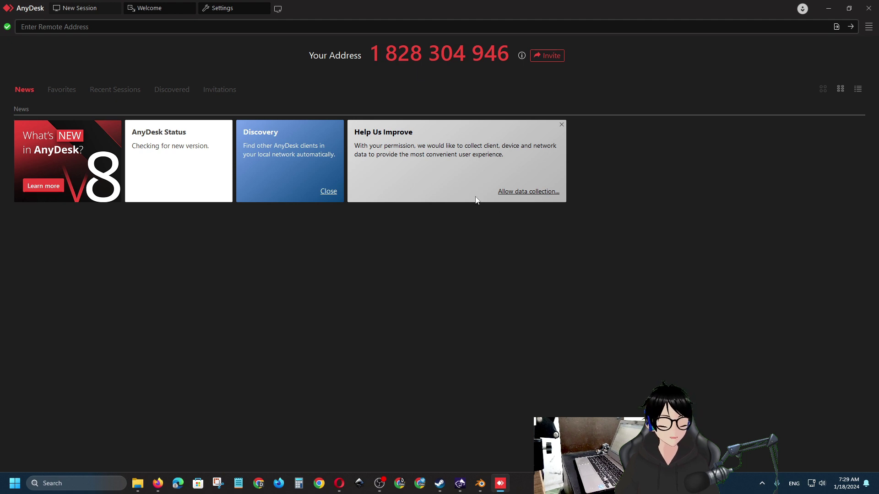
pyautogui.click(869, 28)
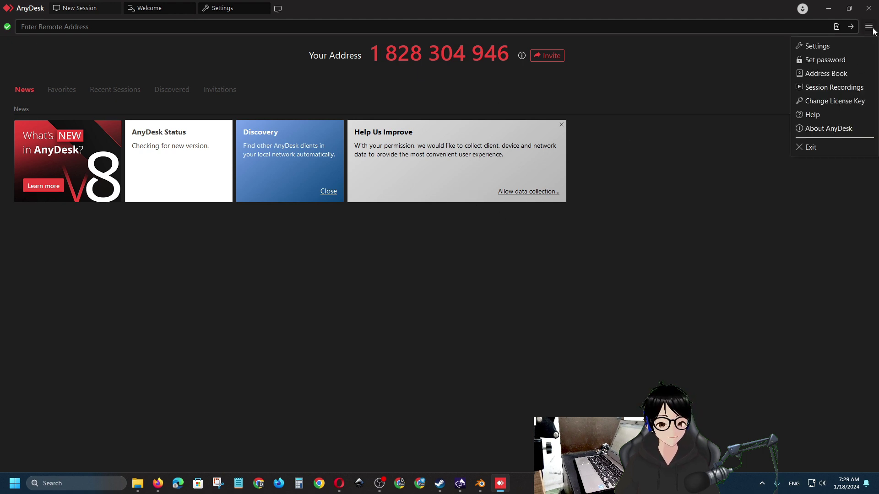
pyautogui.click(825, 47)
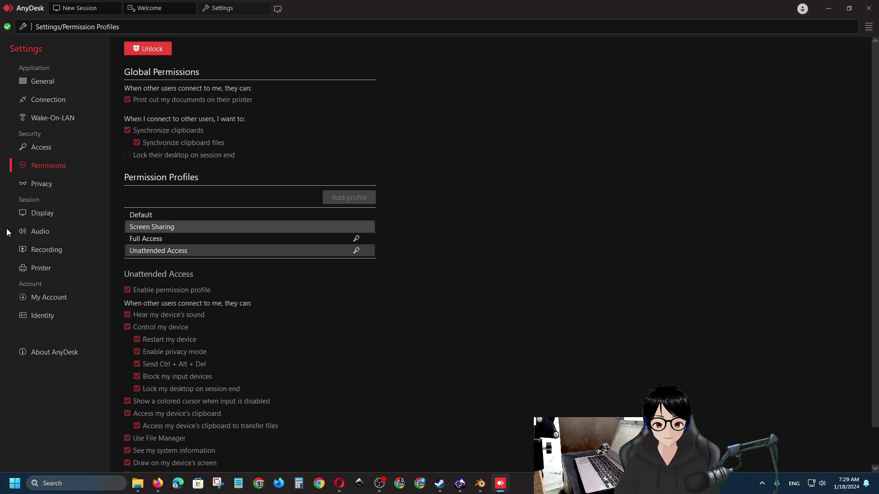
pyautogui.click(181, 240)
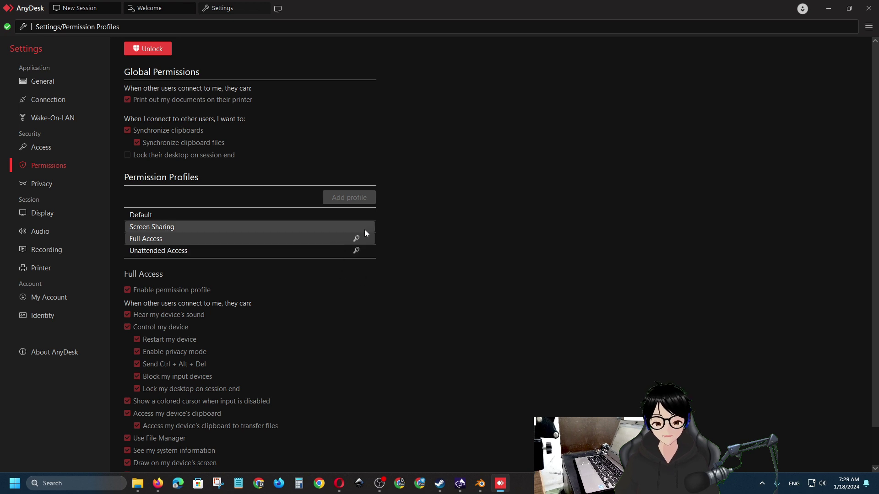
pyautogui.click(835, 7)
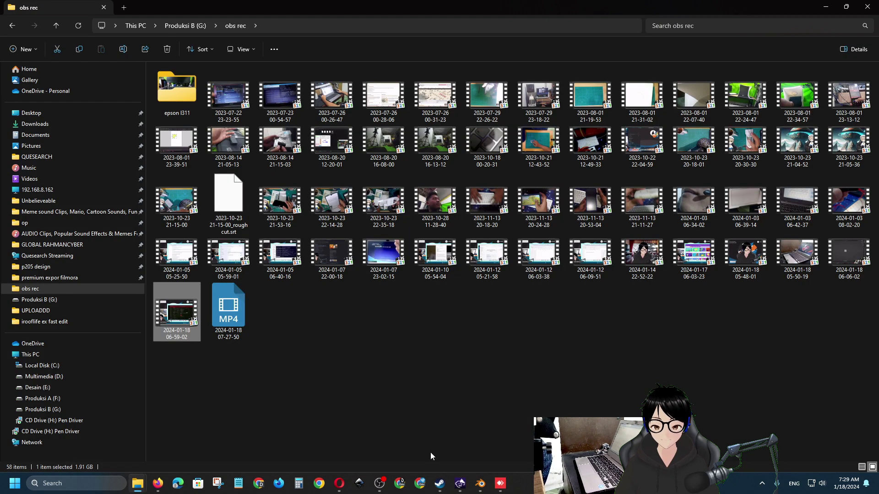
pyautogui.click(500, 484)
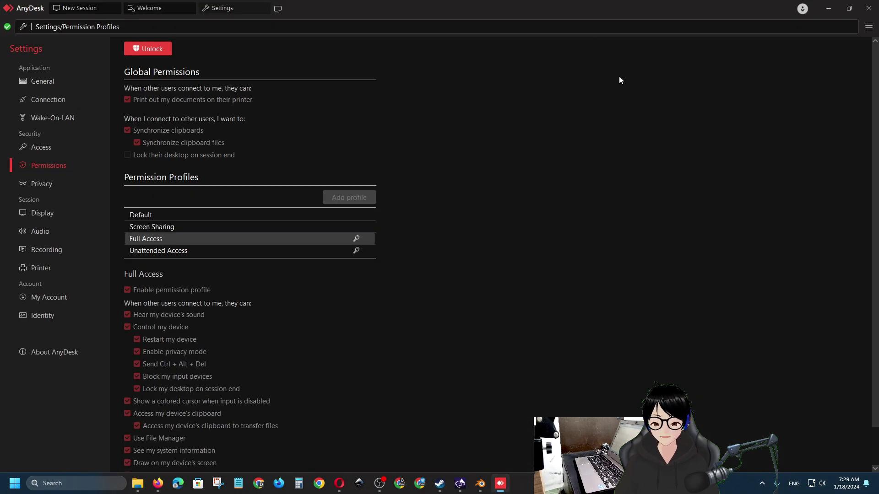
pyautogui.click(100, 7)
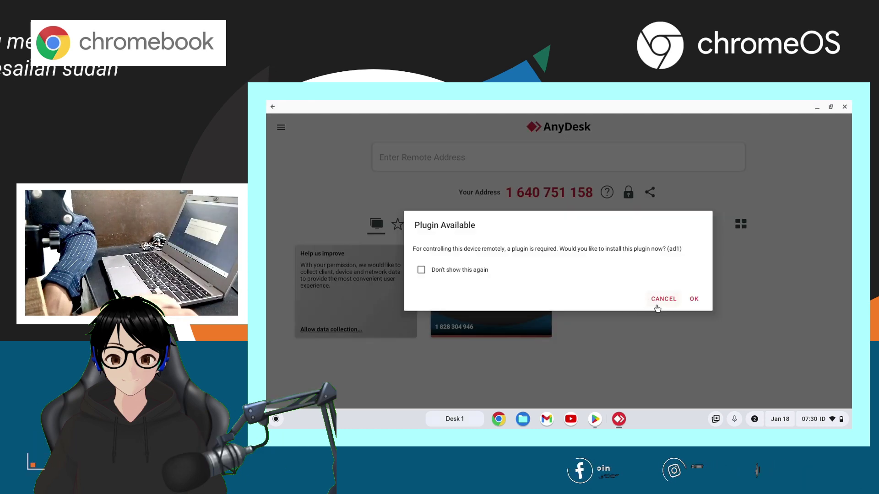
# Decline the plugin prompt, connect to the Windows PC's AnyDesk address, and move the session window down
pyautogui.click(656, 306)
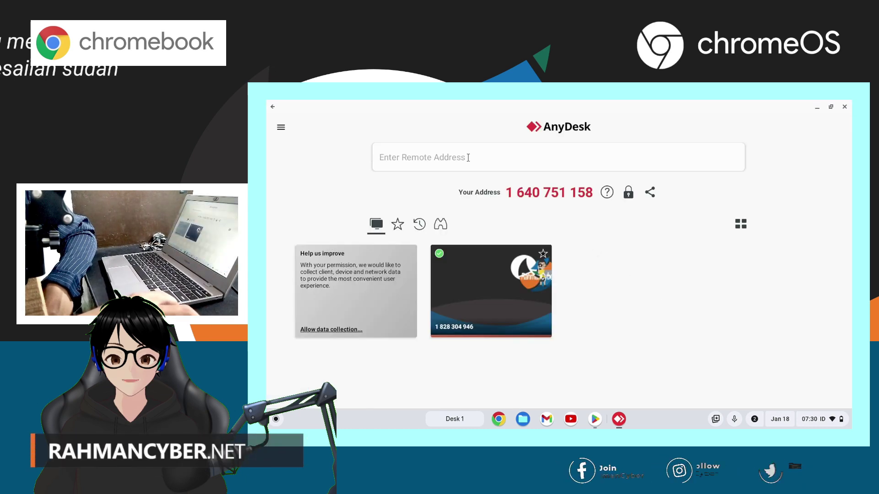
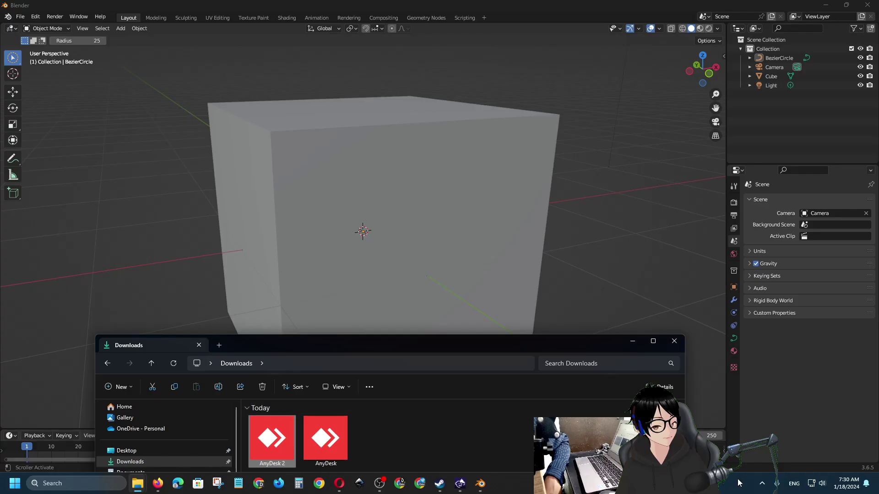
pyautogui.click(764, 485)
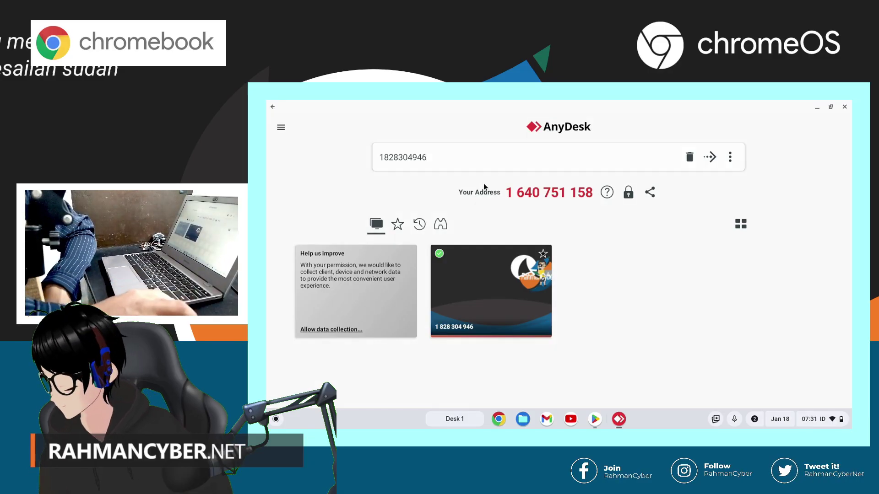
pyautogui.click(709, 157)
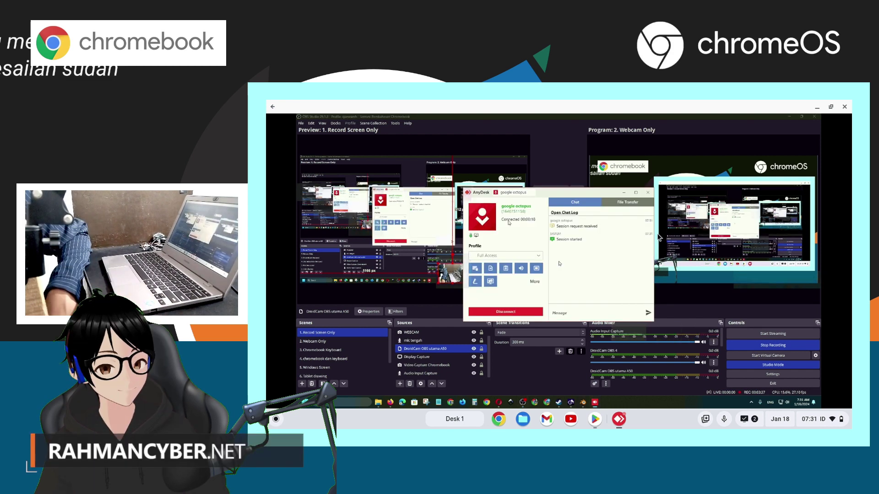
pyautogui.moveTo(519, 199); pyautogui.dragTo(514, 240)
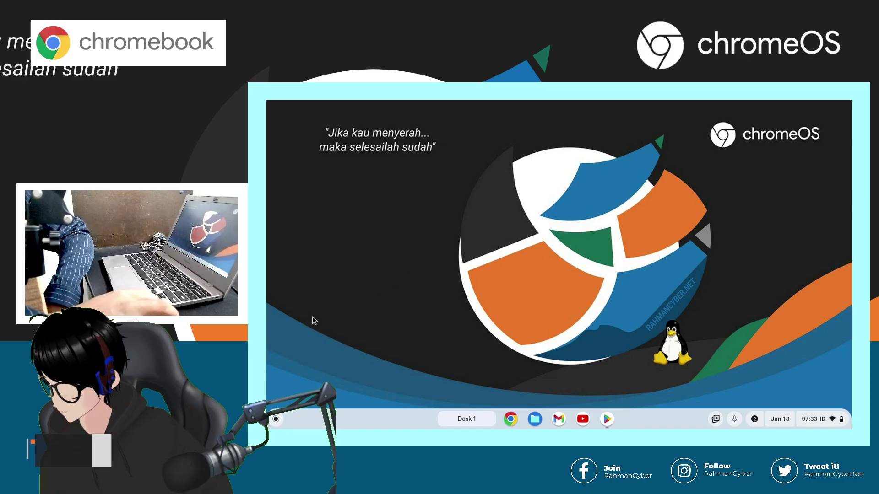
# Clear AnyDesk's storage and cache to 0 B in ChromeOS app settings, then close the settings windows
pyautogui.click(272, 421)
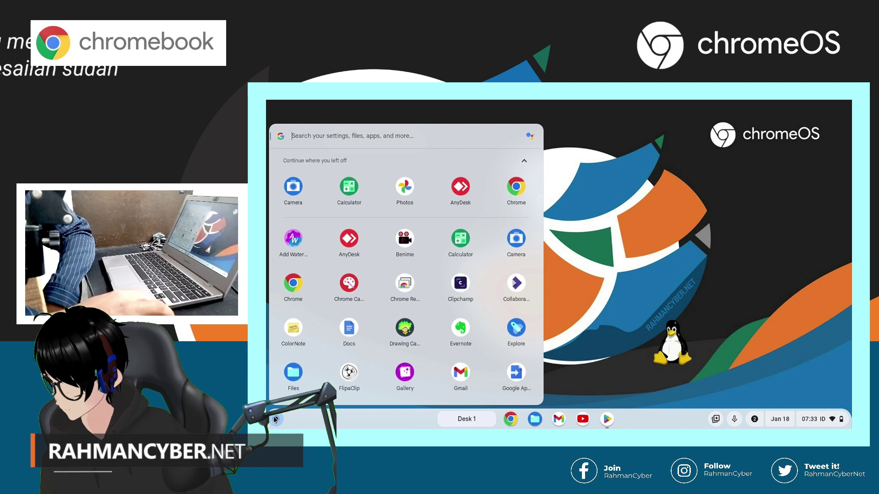
pyautogui.rightClick(349, 236)
pyautogui.click(401, 281)
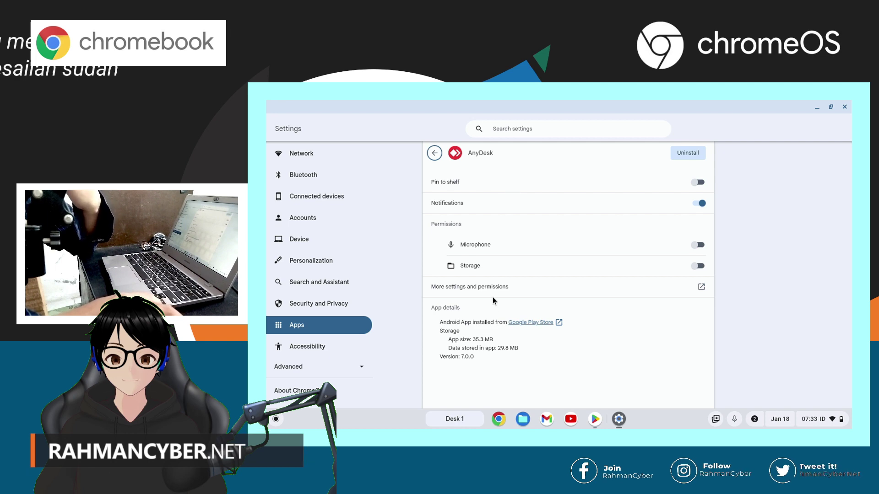
pyautogui.click(504, 287)
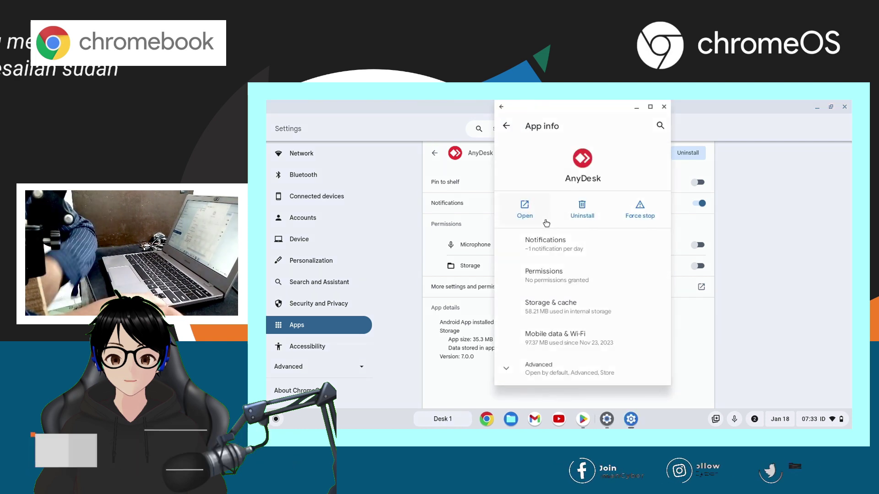
pyautogui.click(553, 307)
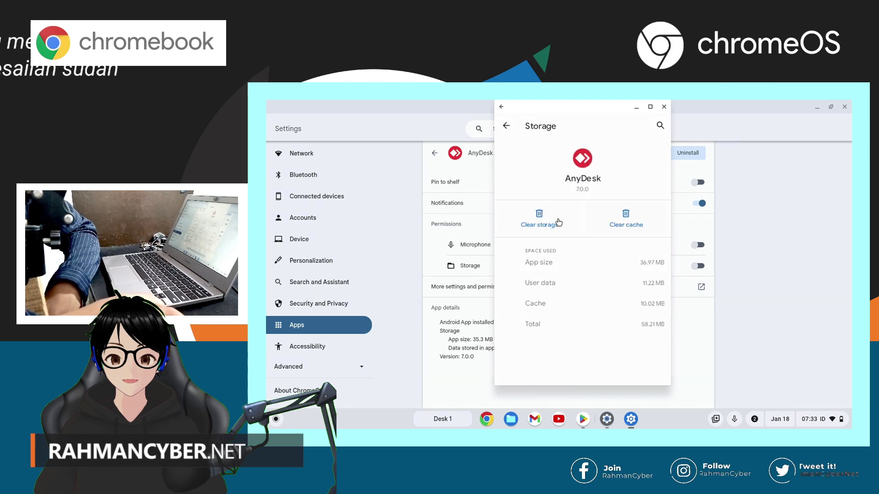
pyautogui.click(558, 223)
pyautogui.click(641, 274)
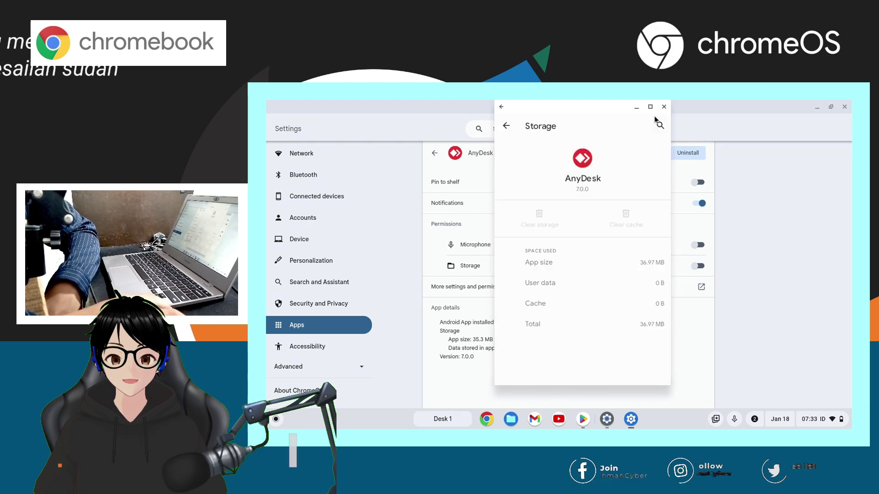
pyautogui.click(663, 107)
pyautogui.hotkey('ctrl', 'w')
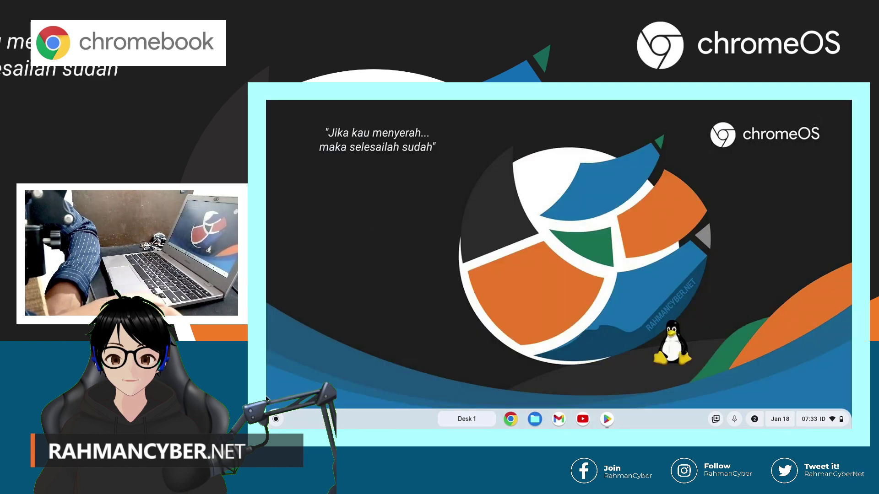
# Relaunch AnyDesk, accept the Privacy Statement, decline the plugin, and dismiss the tutorial
pyautogui.click(275, 419)
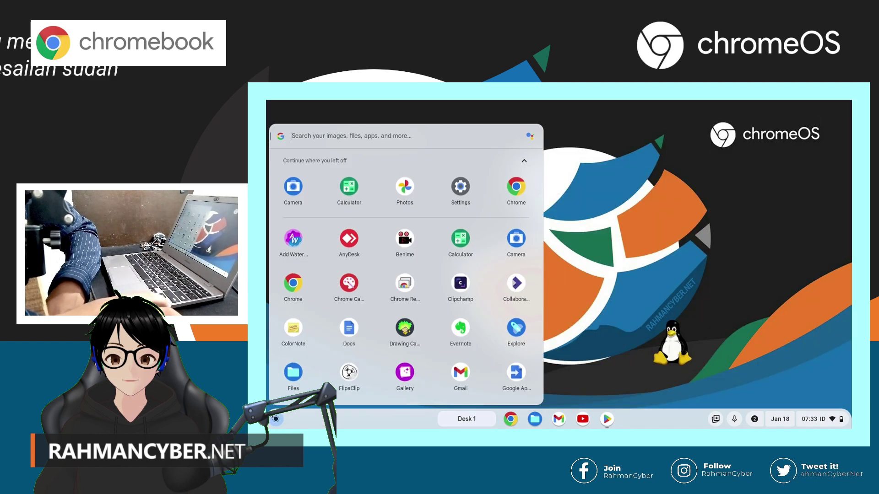
pyautogui.click(357, 241)
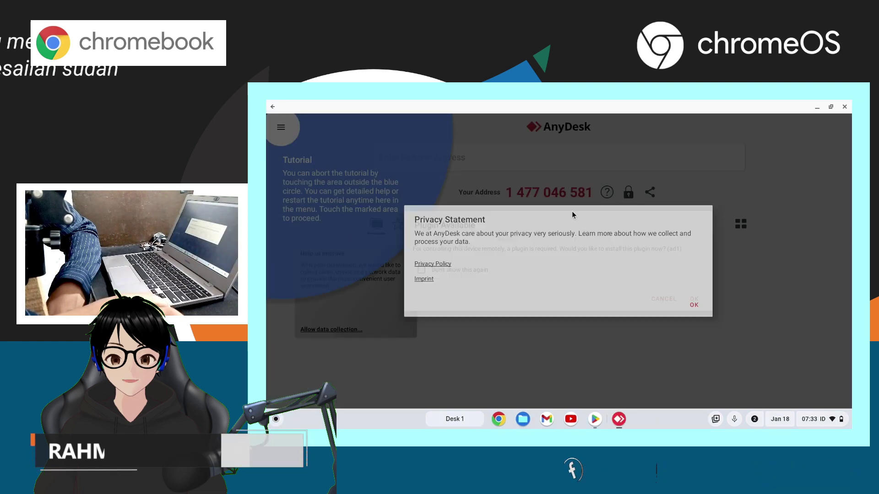
pyautogui.click(693, 305)
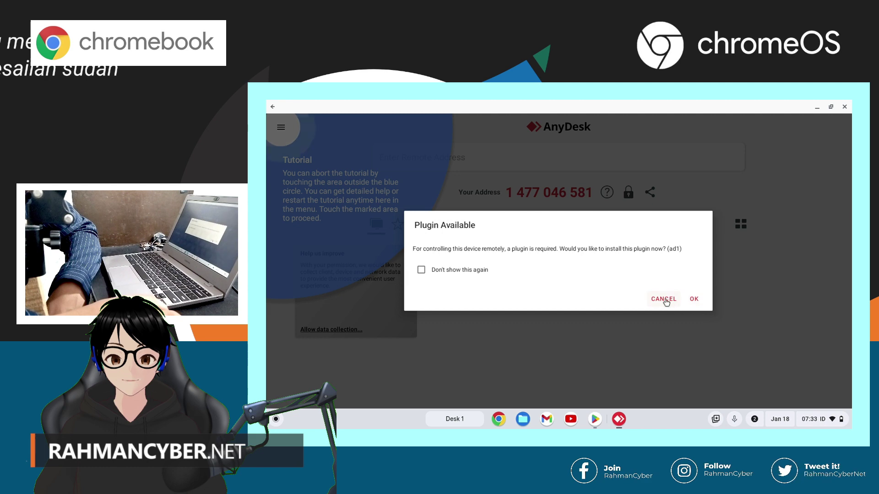
pyautogui.click(666, 301)
pyautogui.click(532, 262)
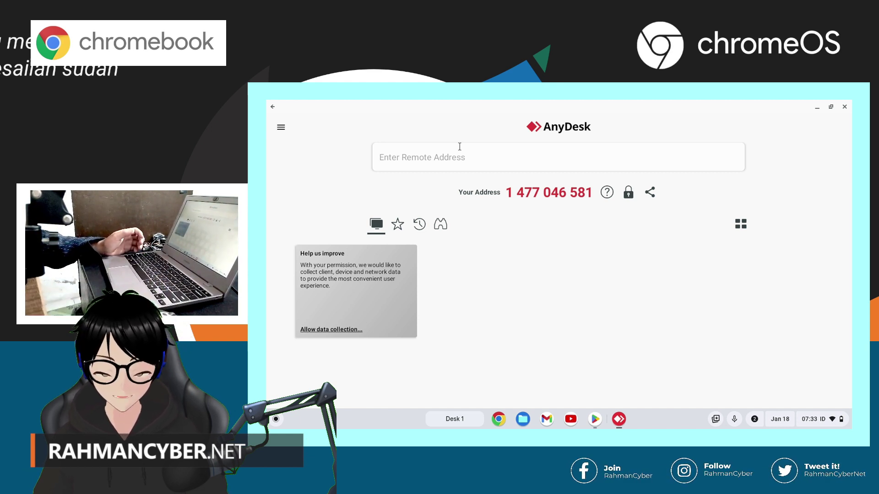
# Paste the Windows PC's address into the remote address field and connect
pyautogui.click(459, 146)
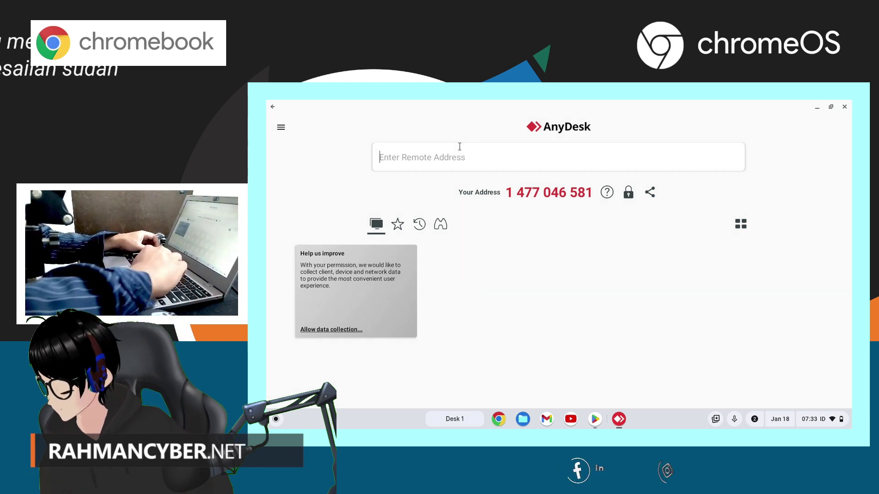
pyautogui.hotkey('ctrl', 'v')
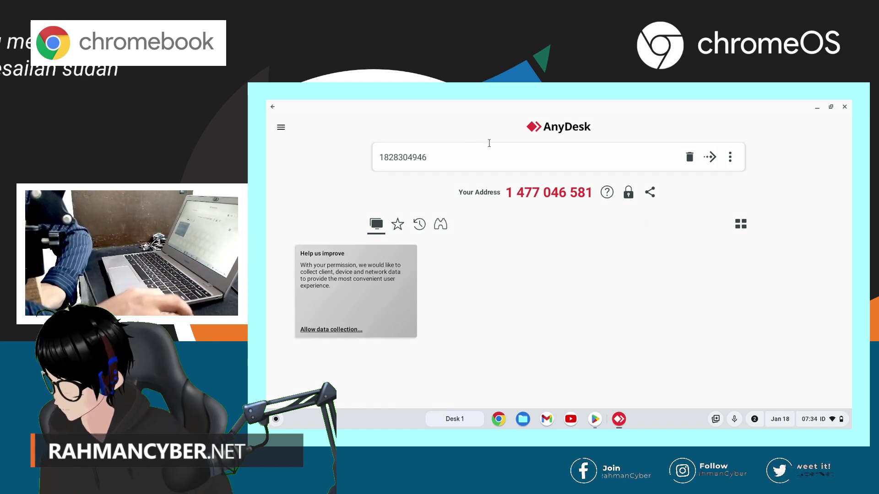
pyautogui.click(711, 158)
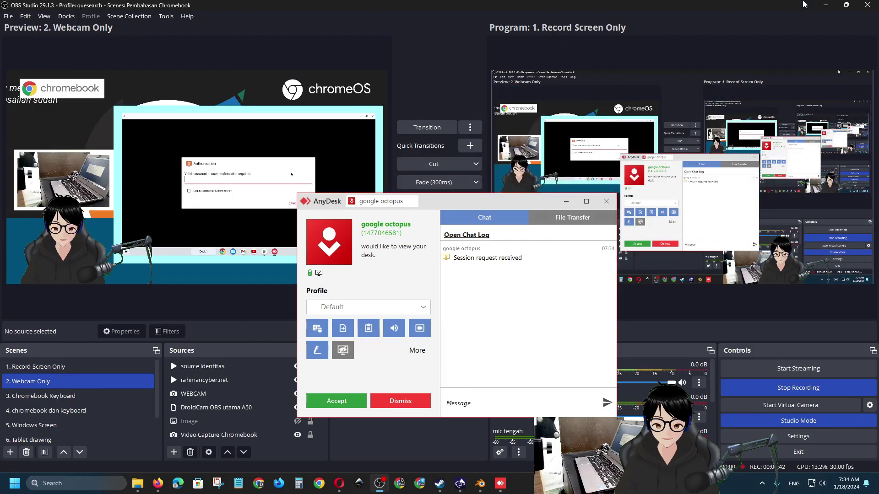
pyautogui.click(827, 6)
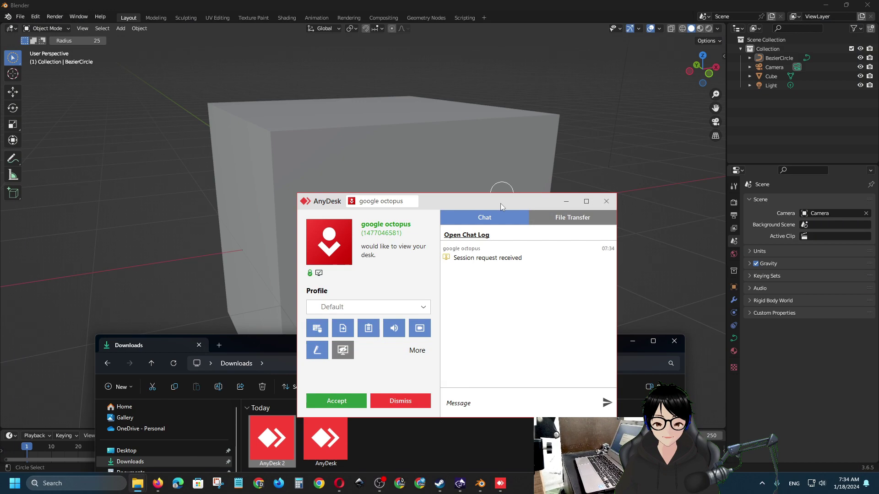
pyautogui.moveTo(458, 201); pyautogui.dragTo(423, 149)
pyautogui.click(383, 298)
pyautogui.click(320, 328)
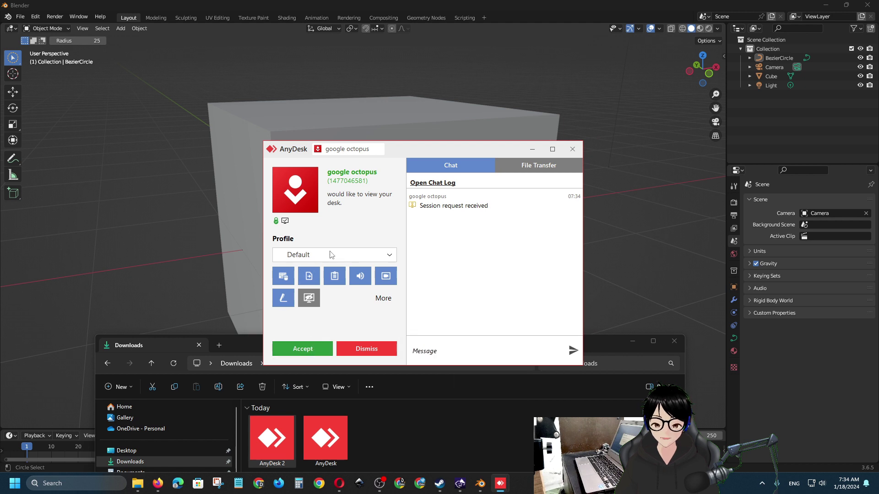
pyautogui.click(306, 257)
pyautogui.moveTo(315, 310)
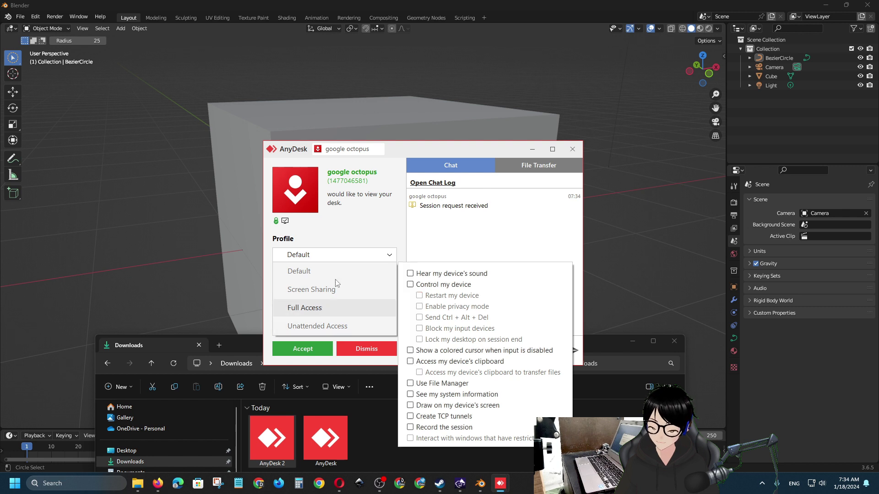
pyautogui.click(365, 227)
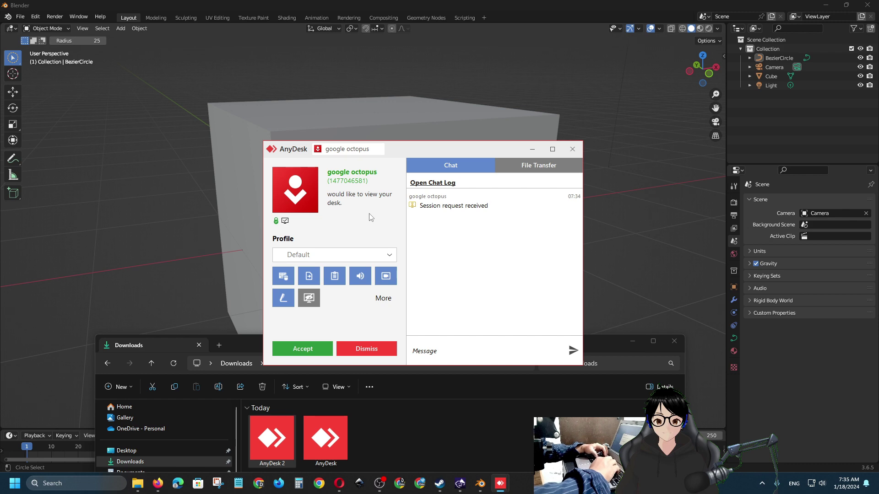
pyautogui.click(383, 298)
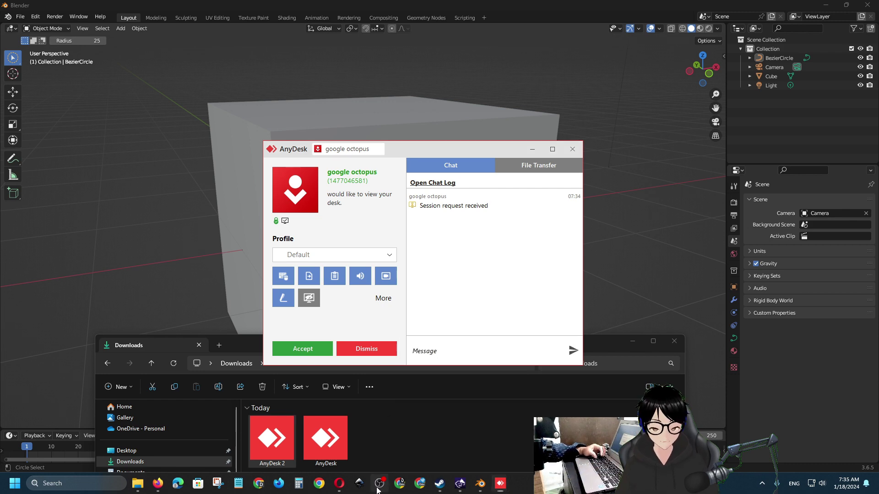
pyautogui.click(378, 486)
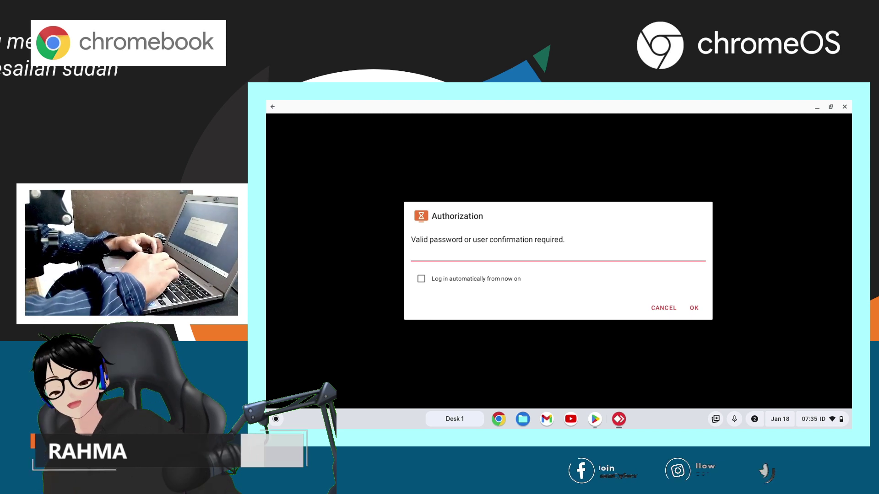
# Enter the PC's unattended-access password to open the remote Windows desktop
pyautogui.write('••')
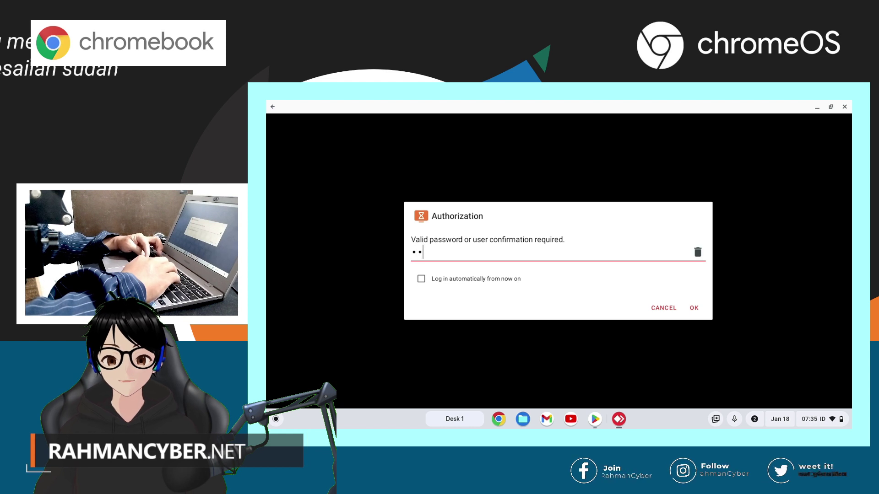
pyautogui.write('••')
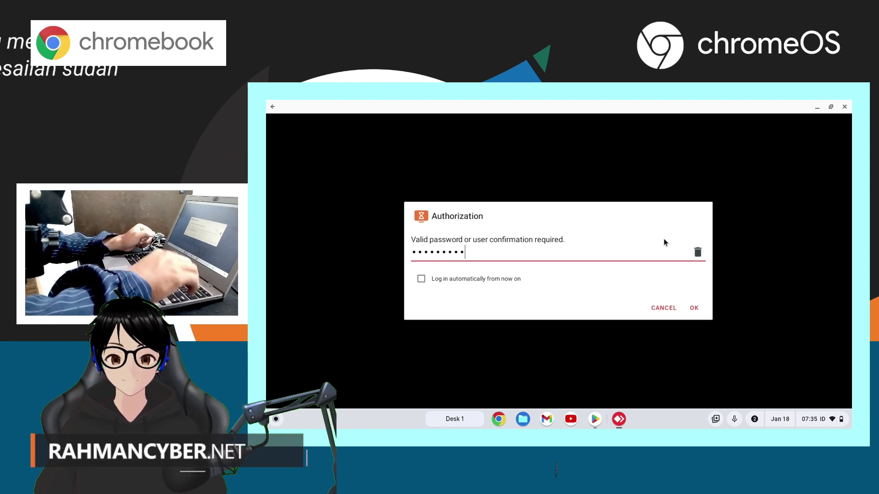
pyautogui.click(697, 309)
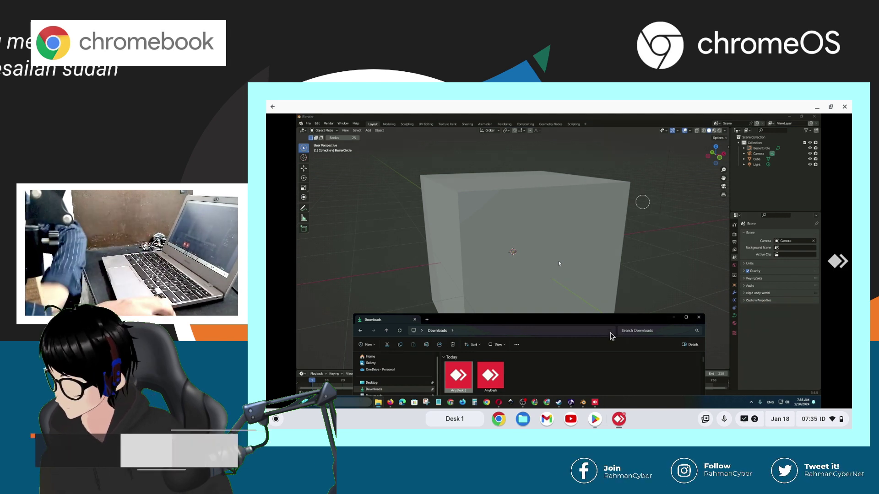
# Bring the remote PC's AnyDesk window forward and open its Settings from the main menu
pyautogui.moveTo(595, 402)
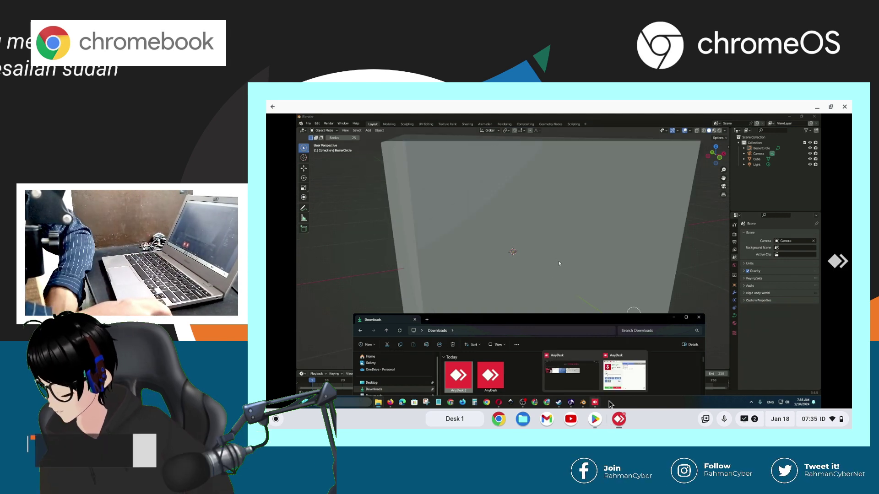
pyautogui.click(570, 372)
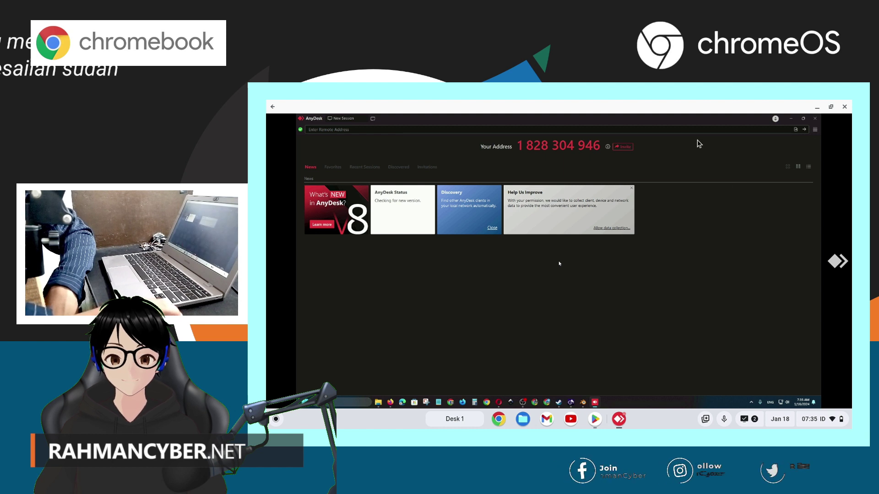
pyautogui.click(815, 129)
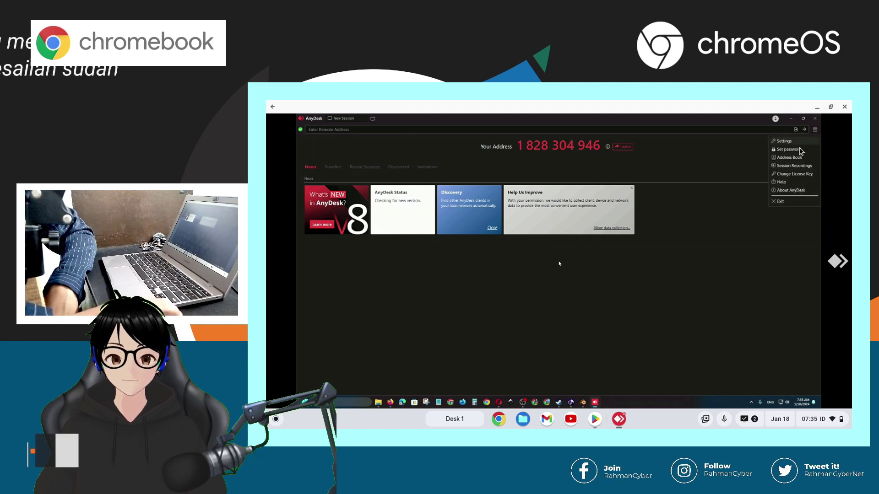
pyautogui.click(798, 143)
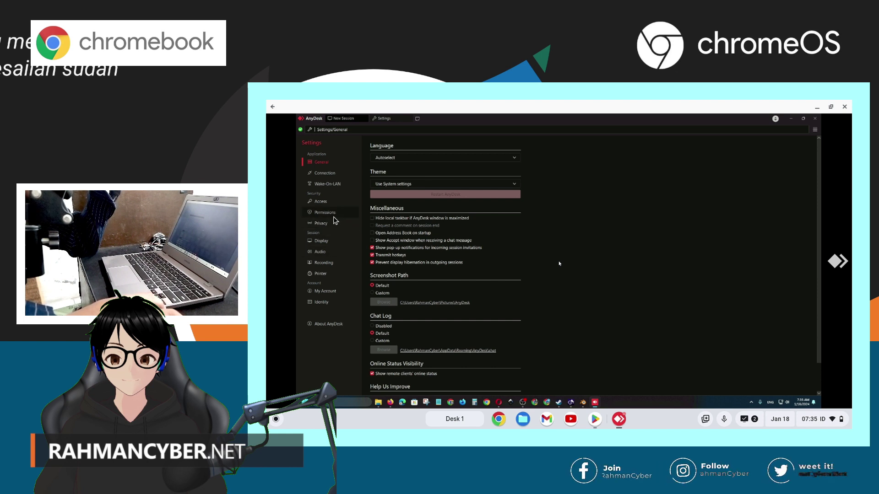
# View the Full Access and Unattended Access permission profiles under Permissions
pyautogui.click(331, 224)
pyautogui.click(340, 214)
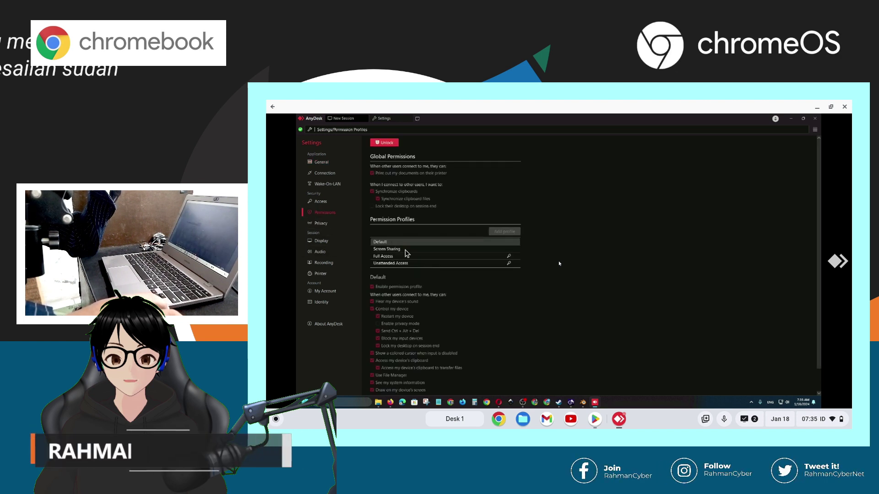
pyautogui.click(400, 257)
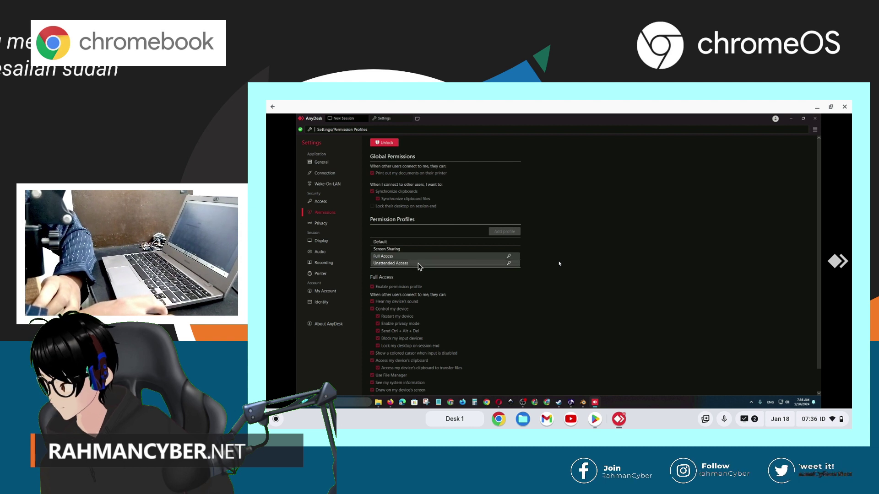
pyautogui.click(417, 264)
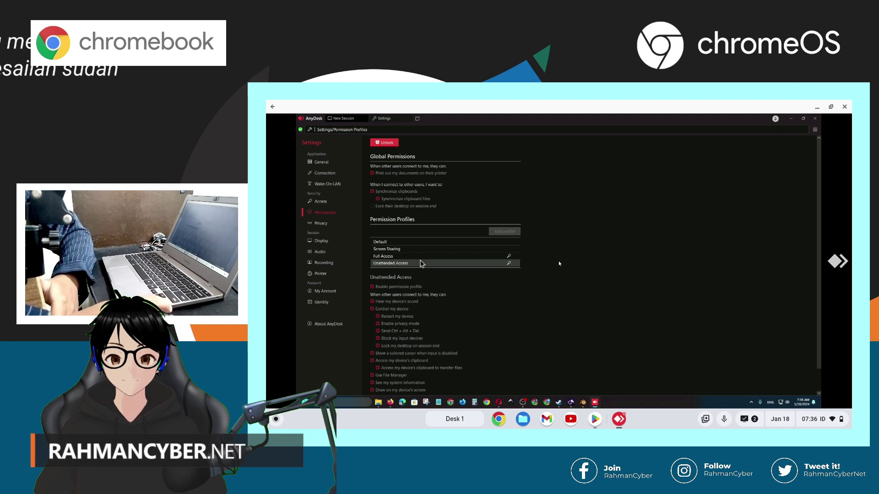
pyautogui.click(424, 256)
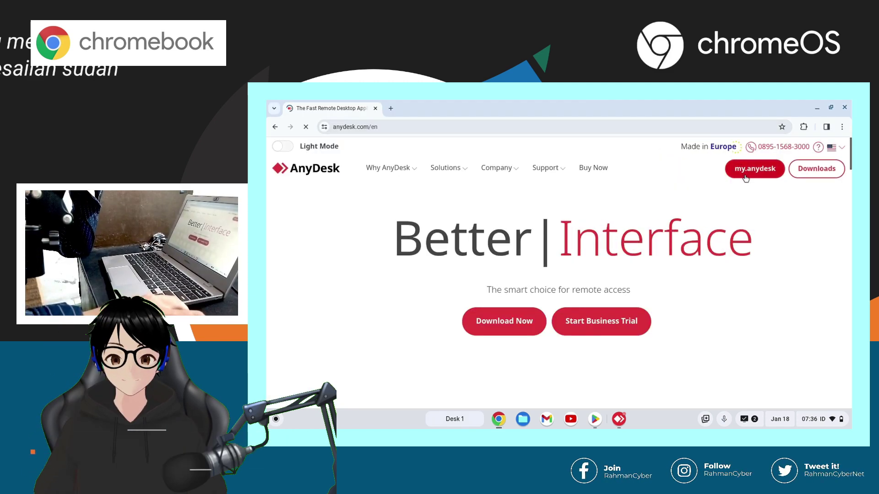
# Go from anydesk.com to the my.anydesk I login page, which returns 429 Too Many Requests
pyautogui.click(745, 177)
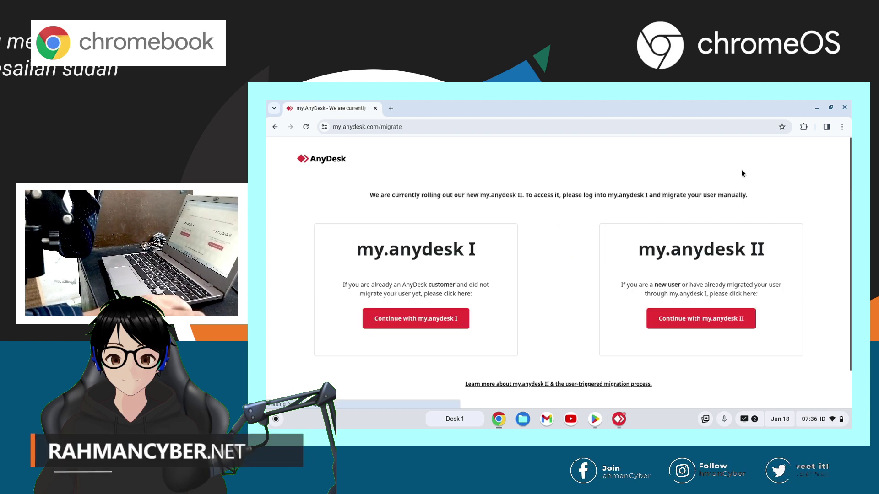
pyautogui.click(442, 321)
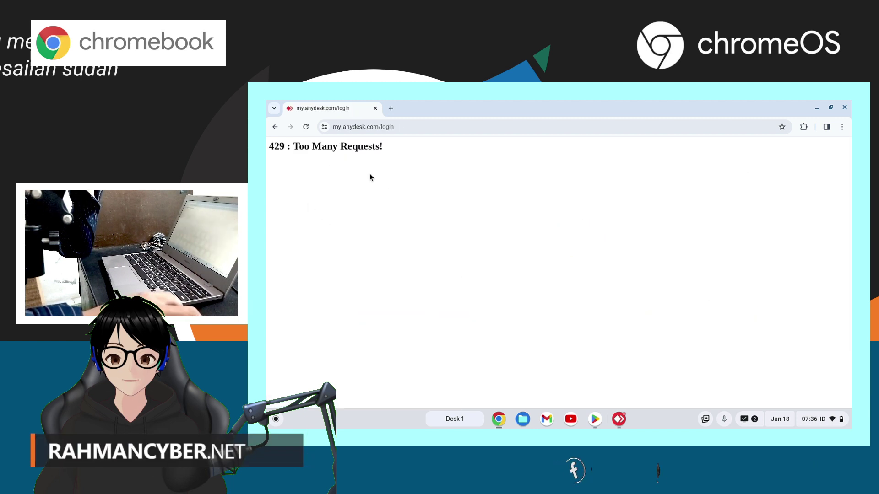